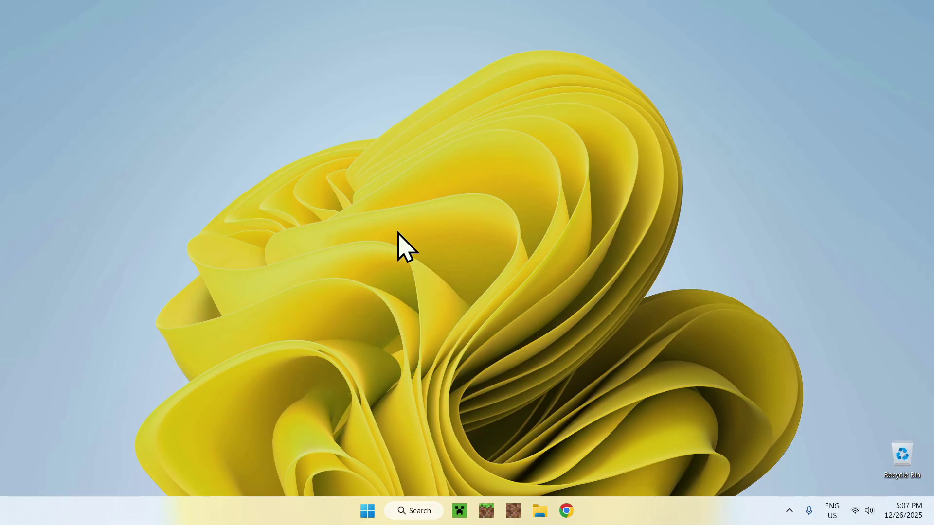
- Switch to Chrome, search Google for Modrinth and open the Modrinth website
{"action": "left_click", "coordinate": [567, 511]}
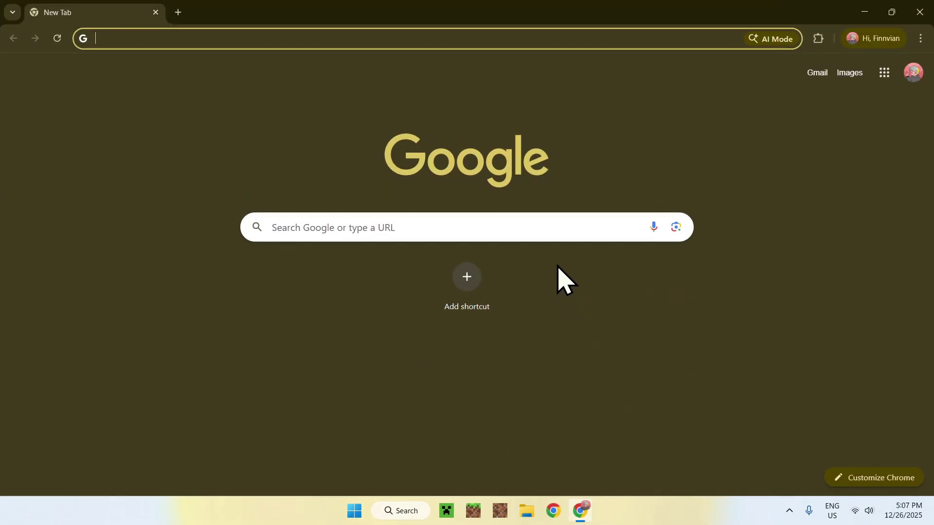
{"action": "left_click", "coordinate": [509, 227]}
{"action": "type", "text": "Modrinth"}
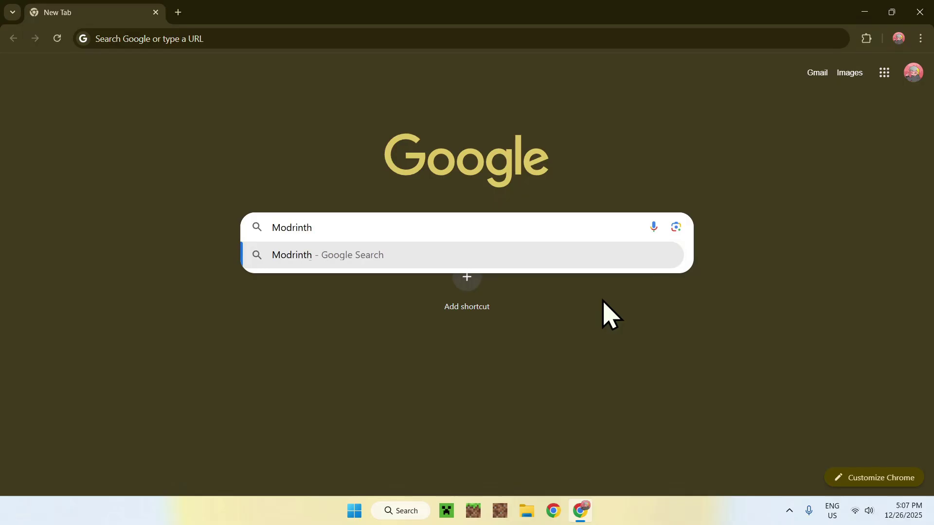
{"action": "key", "text": "Return"}
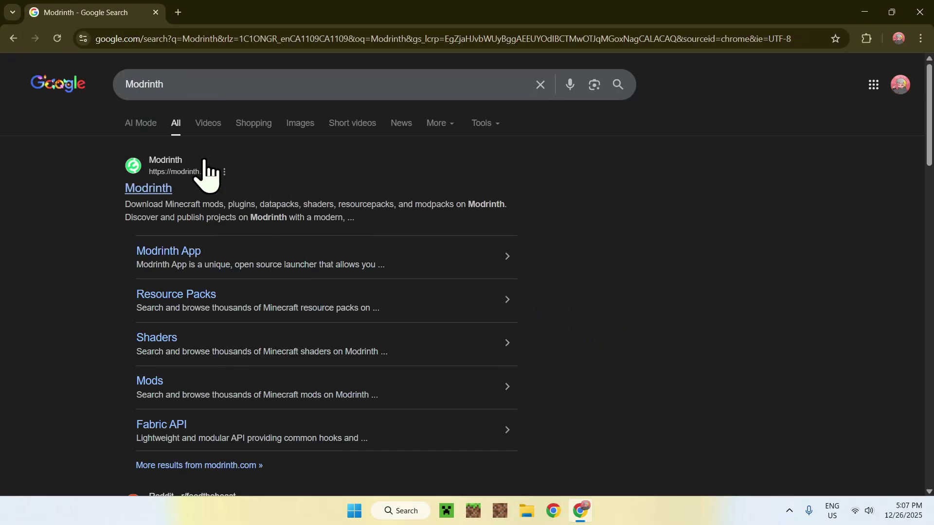
{"action": "left_click", "coordinate": [148, 188]}
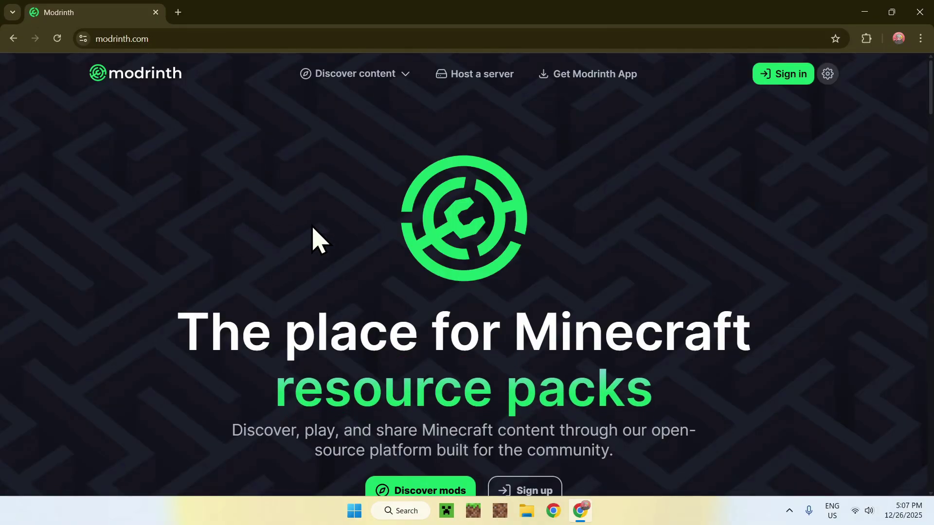
- Search Modrinth's mods for "Continuity" and open the Continuity mod page by PepperCode1
{"action": "mouse_move", "coordinate": [355, 77]}
{"action": "left_click", "coordinate": [359, 105]}
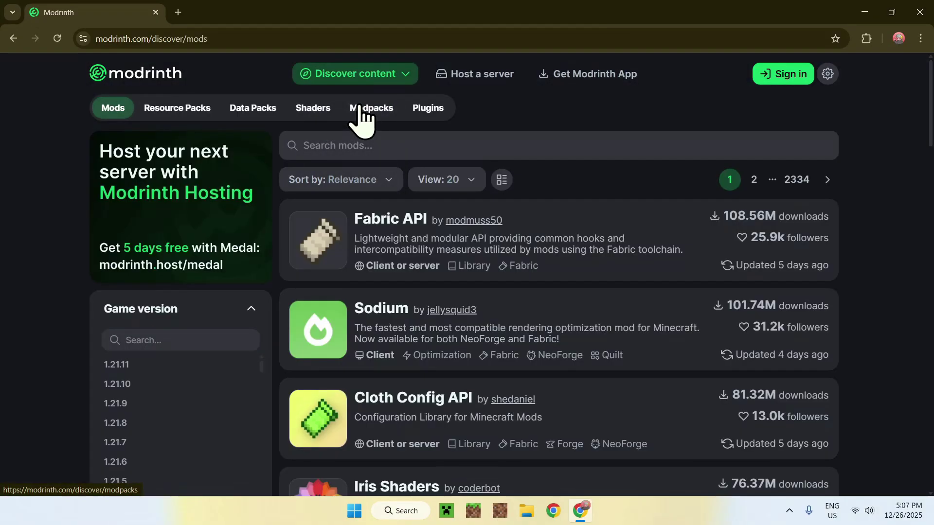
{"action": "left_click", "coordinate": [464, 156]}
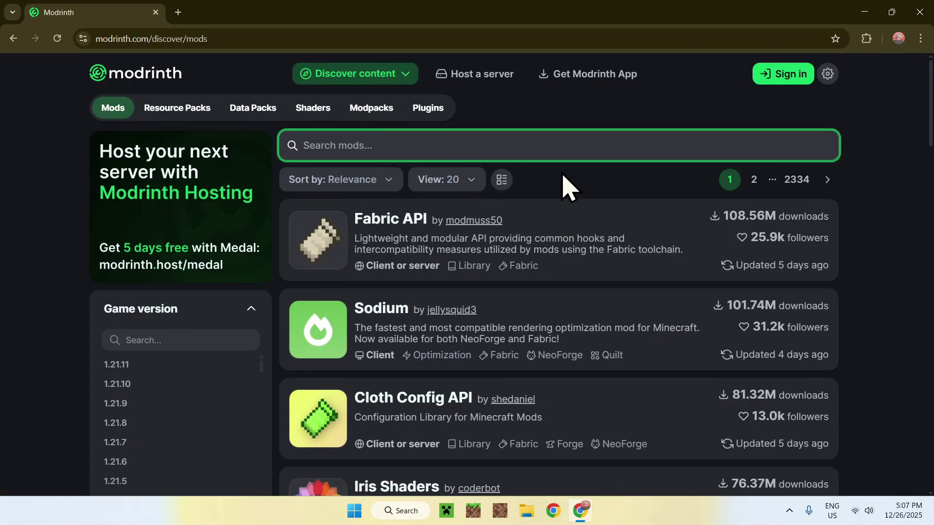
{"action": "type", "text": "Continuity"}
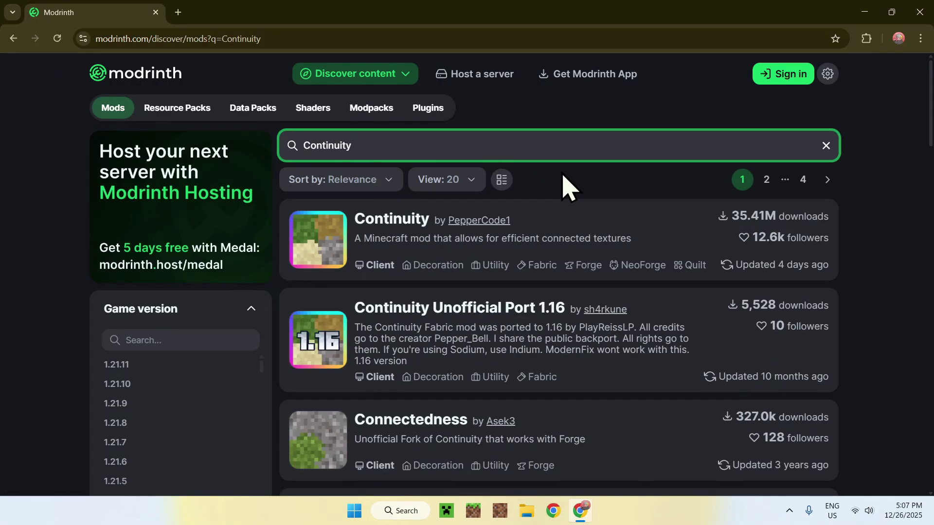
{"action": "left_click", "coordinate": [392, 233]}
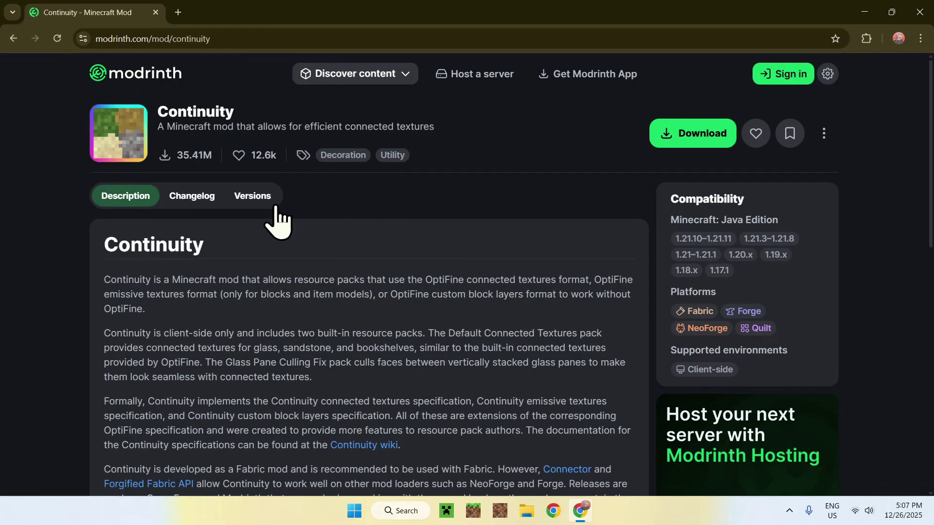
- Filter Continuity's versions to game version 1.21.11 and download 3.0.1-beta.1+1.21.11
{"action": "left_click", "coordinate": [253, 201]}
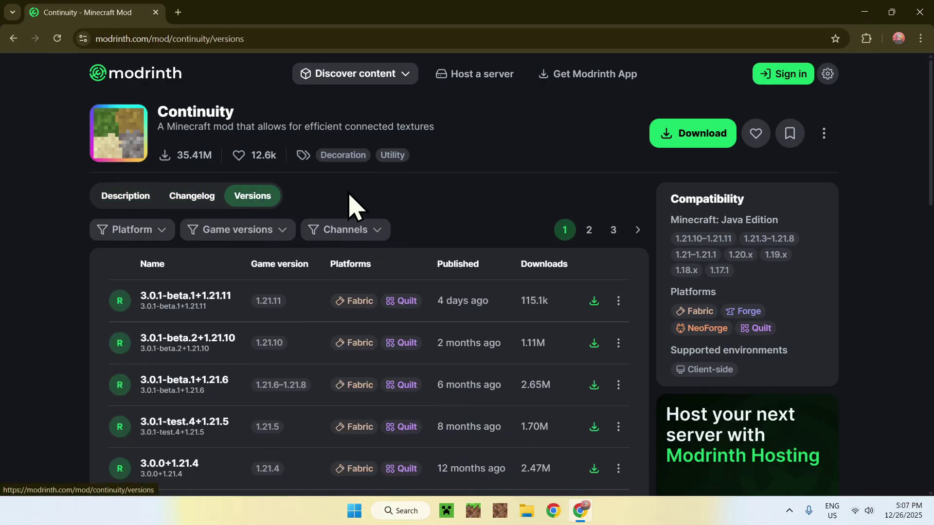
{"action": "left_click", "coordinate": [236, 234]}
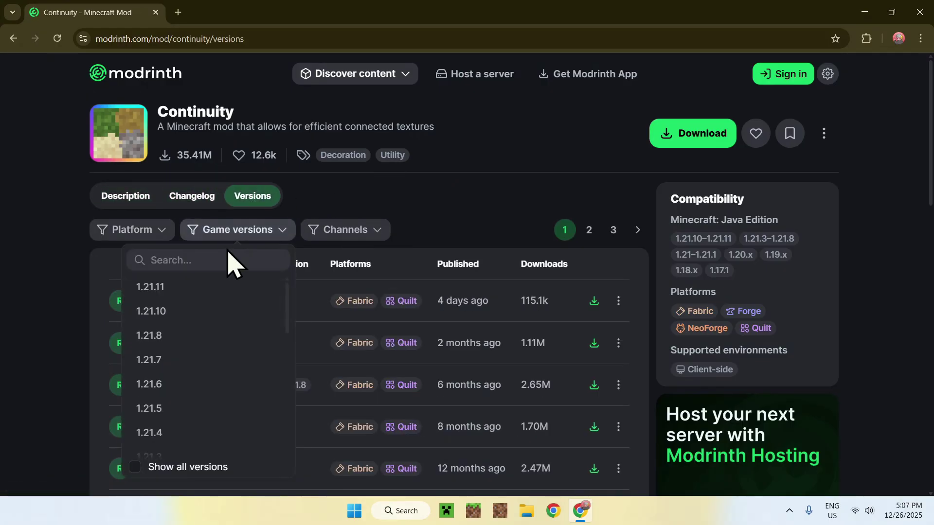
{"action": "left_click", "coordinate": [194, 291]}
{"action": "left_click", "coordinate": [487, 187]}
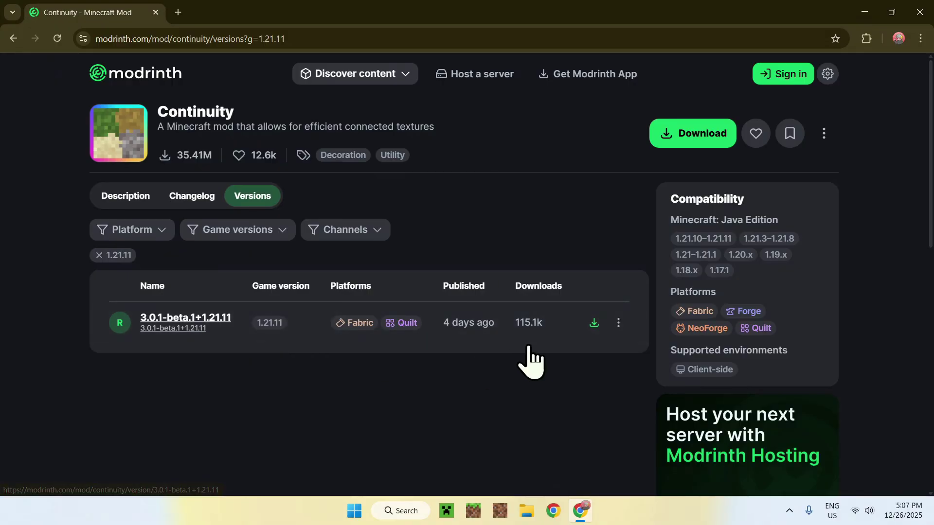
{"action": "left_click", "coordinate": [593, 323]}
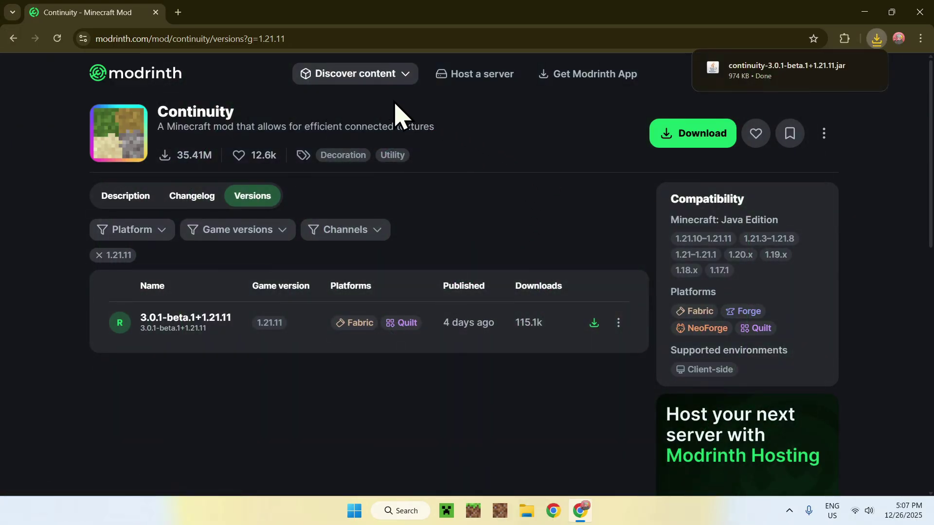
- Return to Modrinth's mod catalogue and open the Fabric API mod page
{"action": "left_click", "coordinate": [362, 77]}
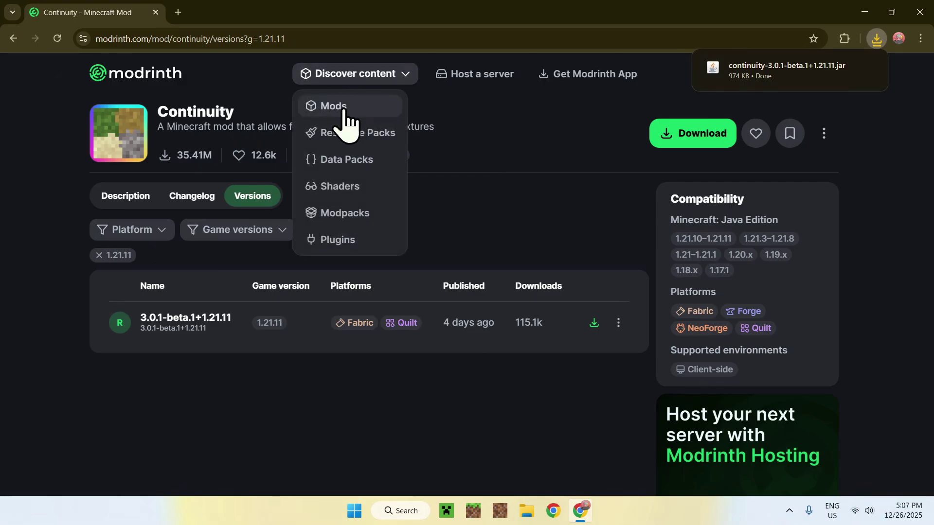
{"action": "left_click", "coordinate": [362, 108]}
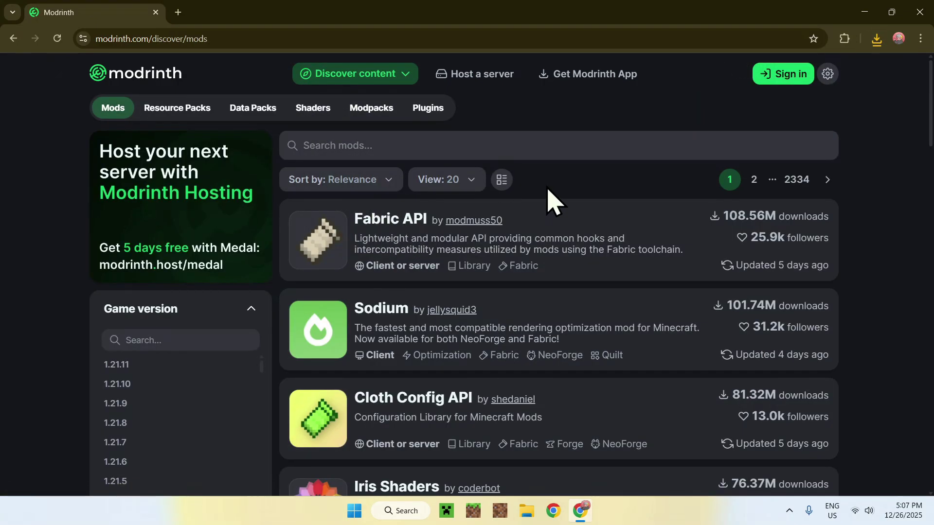
{"action": "left_click", "coordinate": [530, 147]}
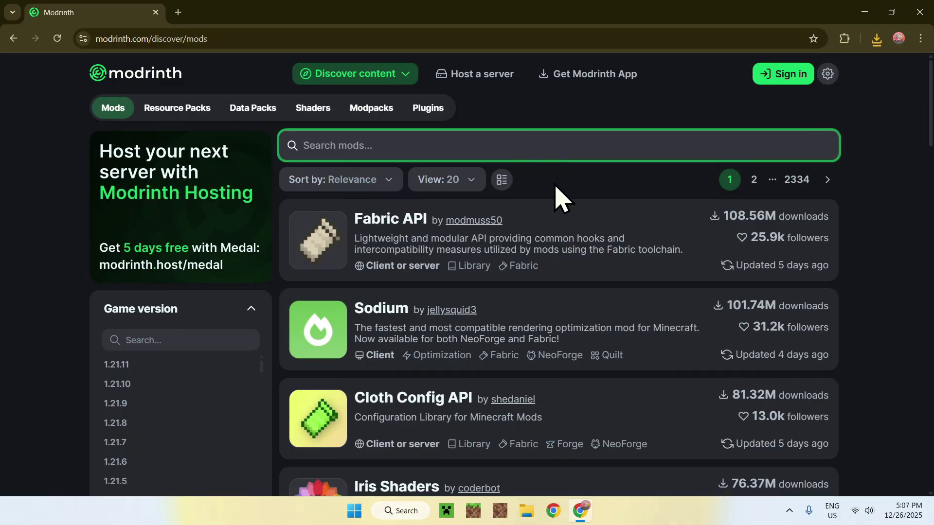
{"action": "left_click", "coordinate": [395, 228]}
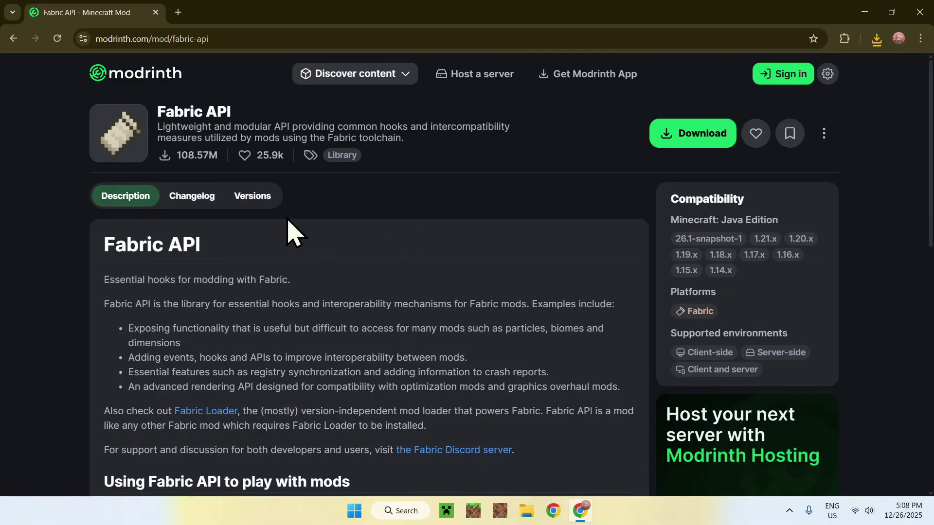
- Filter Fabric API's versions to game version 1.21.11 and download 0.140.2+1.21.11
{"action": "left_click", "coordinate": [252, 196]}
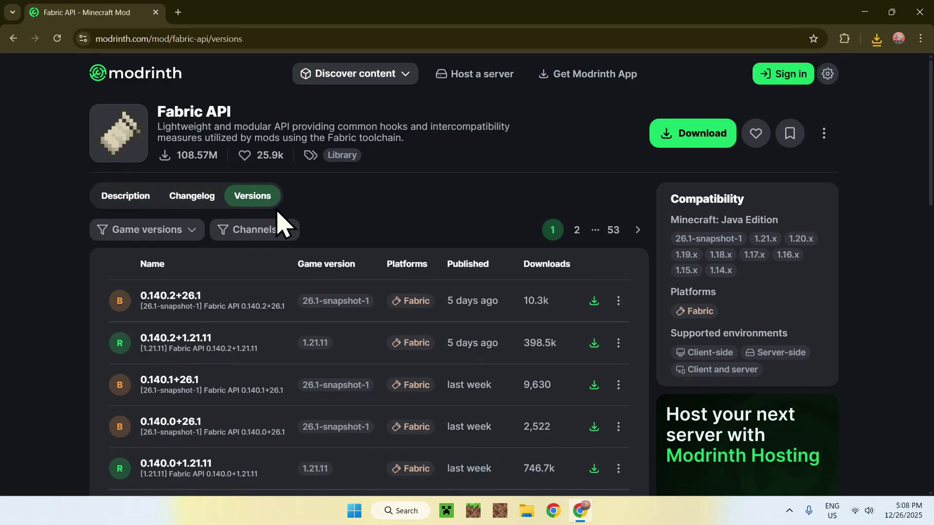
{"action": "left_click", "coordinate": [149, 234]}
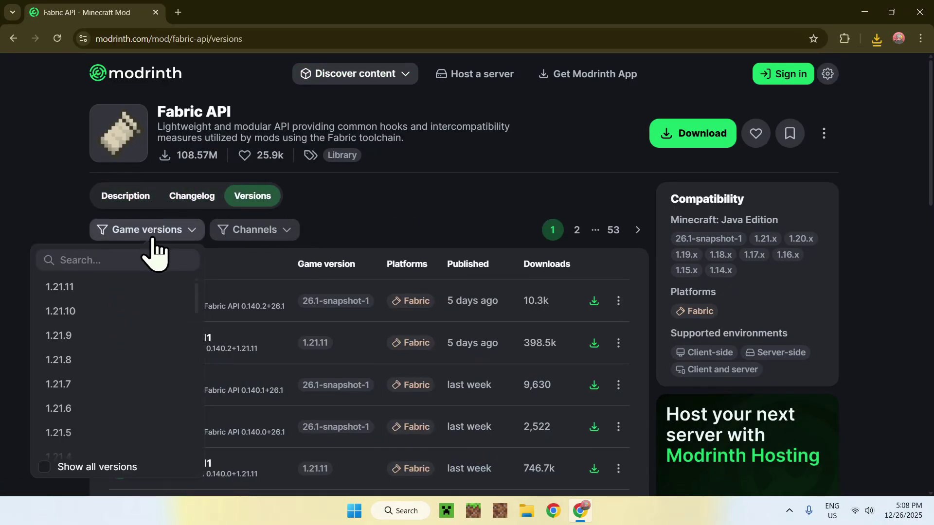
{"action": "left_click", "coordinate": [129, 288]}
{"action": "left_click", "coordinate": [345, 216]}
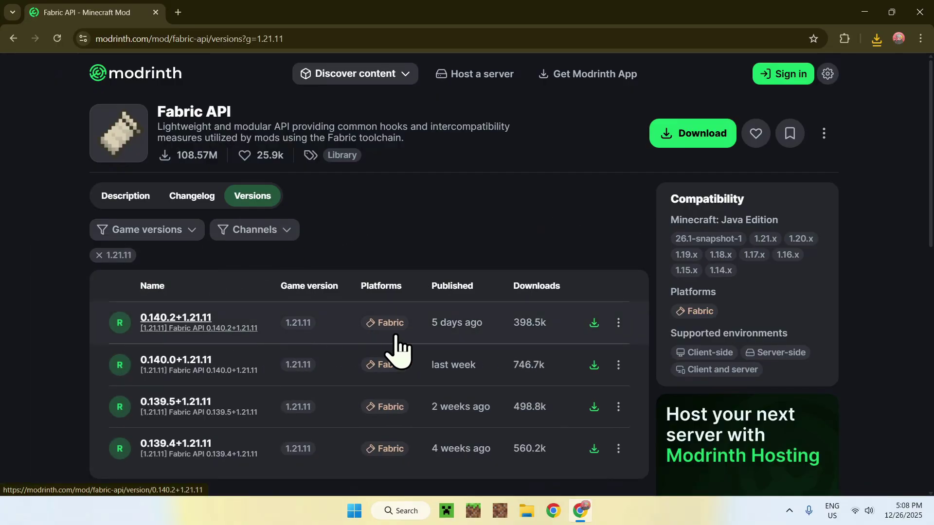
{"action": "left_click", "coordinate": [594, 324]}
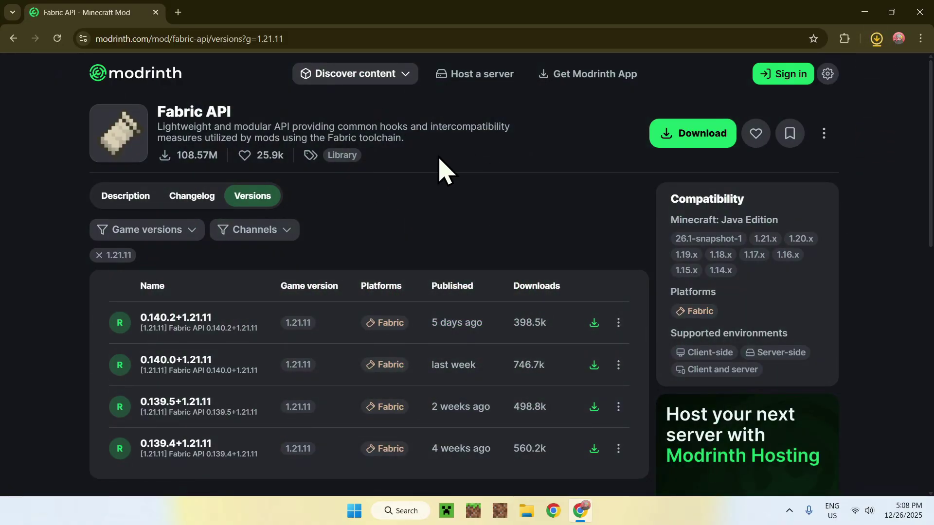
- Search Modrinth's resource packs for "Continuity"
{"action": "left_click", "coordinate": [354, 81]}
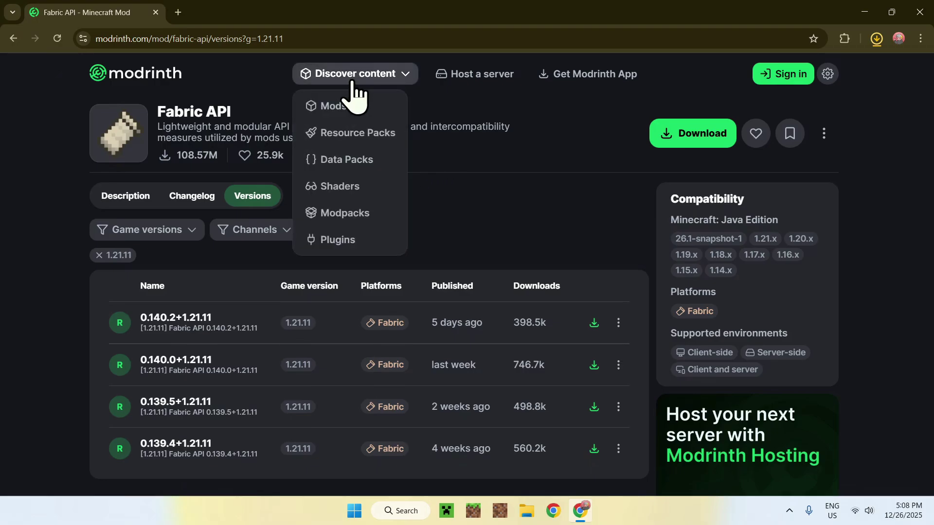
{"action": "left_click", "coordinate": [351, 138]}
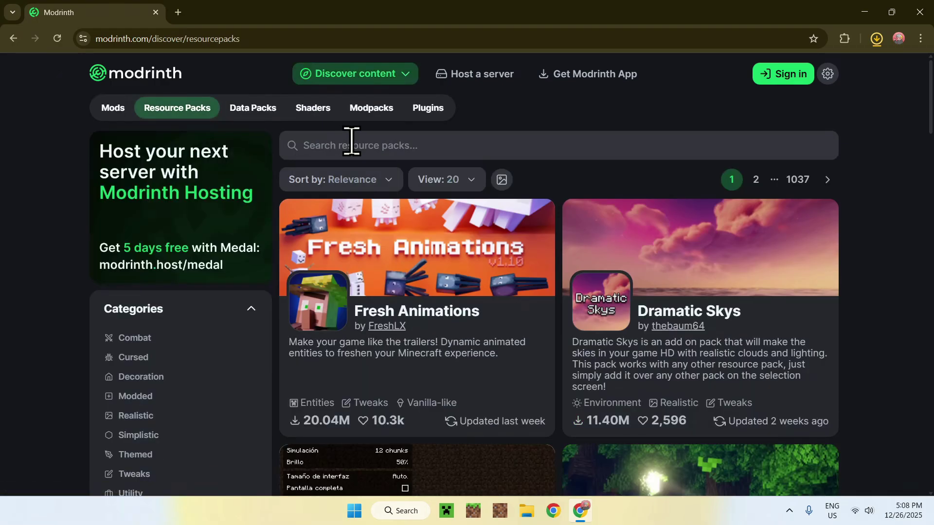
{"action": "left_click", "coordinate": [362, 145]}
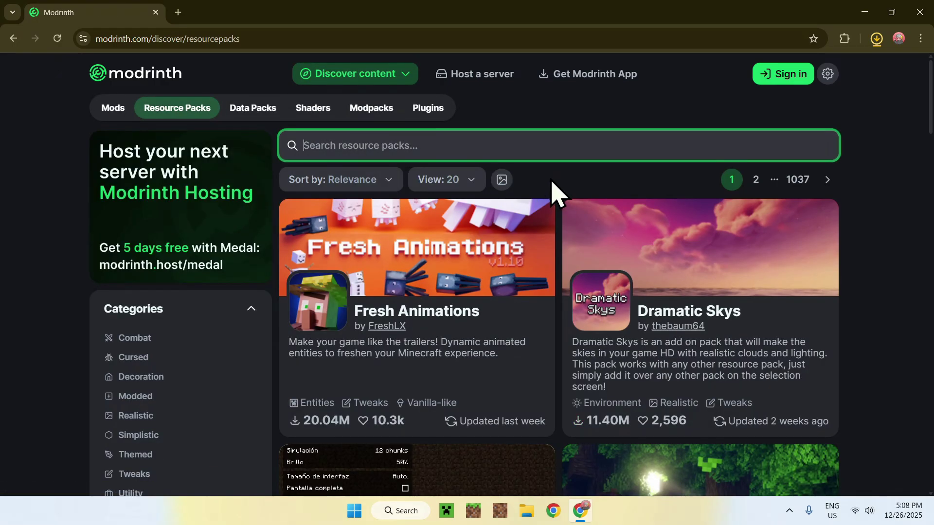
{"action": "type", "text": "Continuity"}
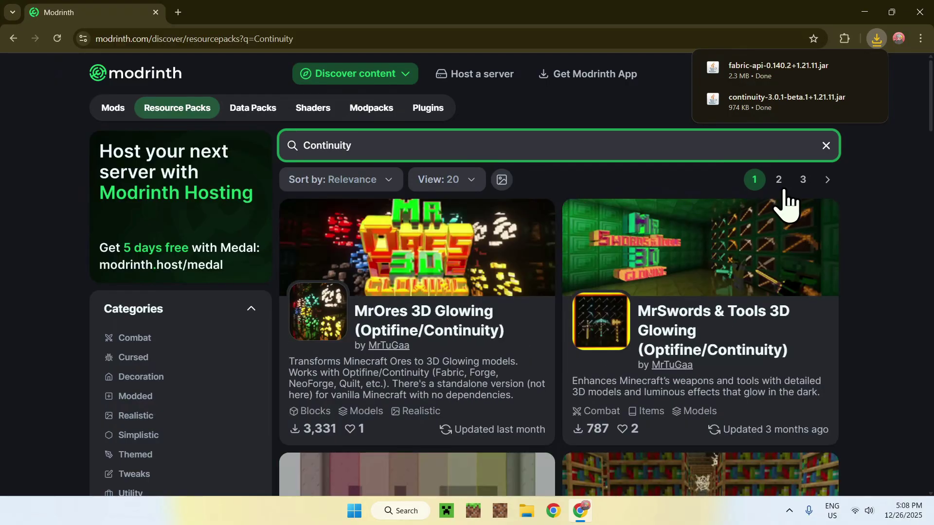
- Browse the Continuity resource packs and open the Emissive Glowing Ores pack by TheBugCoder
{"action": "scroll", "coordinate": [875, 218], "scroll_direction": "down", "scroll_amount": 6}
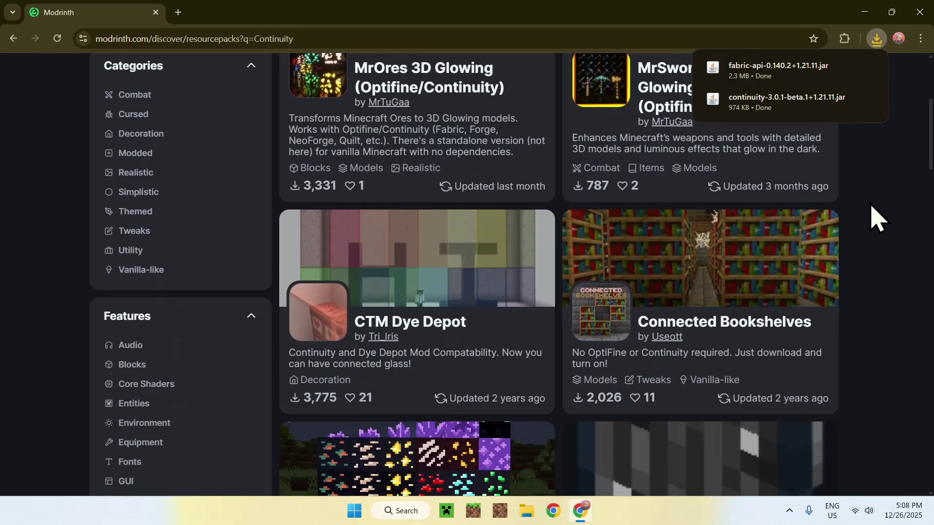
{"action": "scroll", "coordinate": [875, 217], "scroll_direction": "down", "scroll_amount": 6}
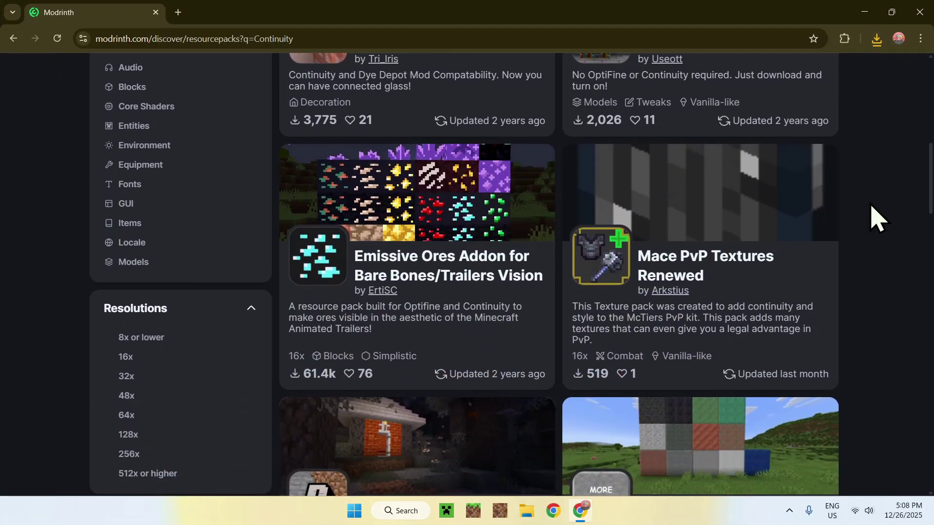
{"action": "scroll", "coordinate": [876, 217], "scroll_direction": "down", "scroll_amount": 1}
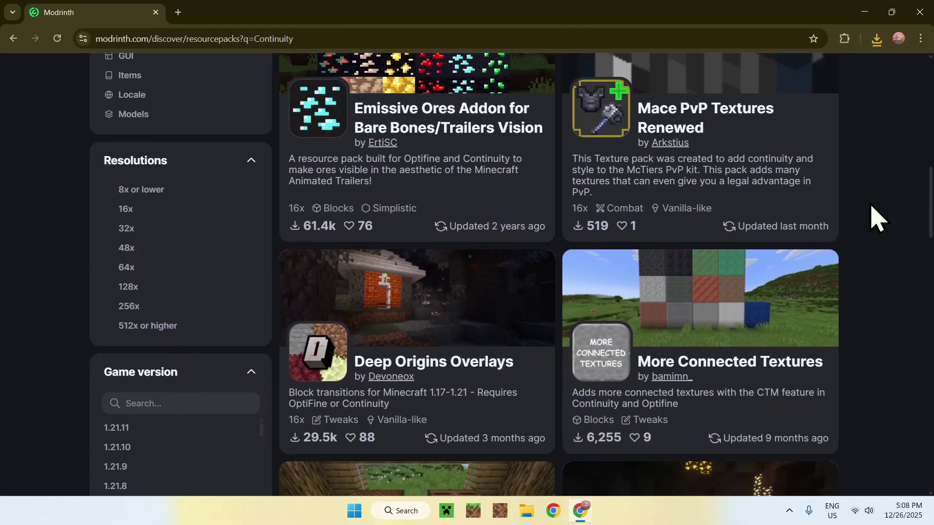
{"action": "scroll", "coordinate": [875, 218], "scroll_direction": "down", "scroll_amount": 8}
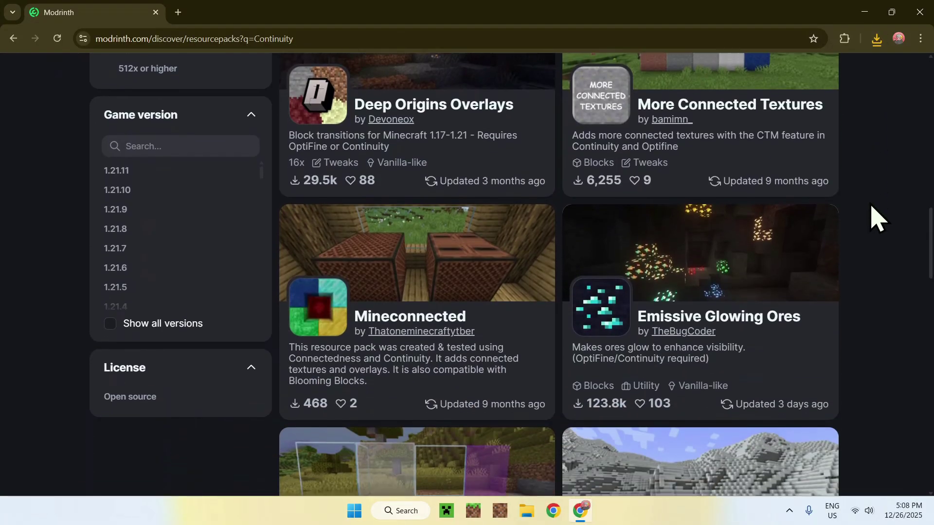
{"action": "scroll", "coordinate": [875, 217], "scroll_direction": "down", "scroll_amount": 2}
{"action": "scroll", "coordinate": [875, 217], "scroll_direction": "up", "scroll_amount": 5}
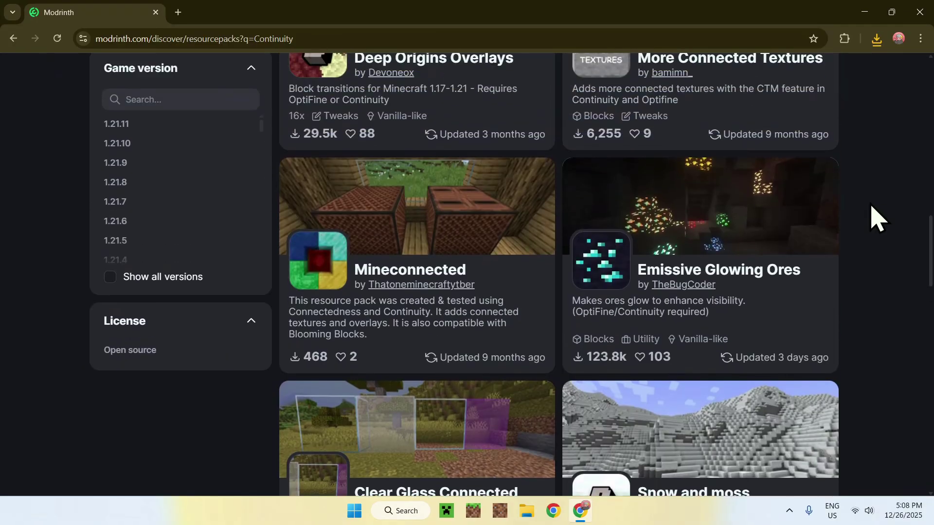
{"action": "left_click", "coordinate": [719, 273]}
- Filter the Emissive Glowing Ores versions to game version 1.21.11 and download the 1.21.11 resource pack
{"action": "left_click", "coordinate": [301, 197]}
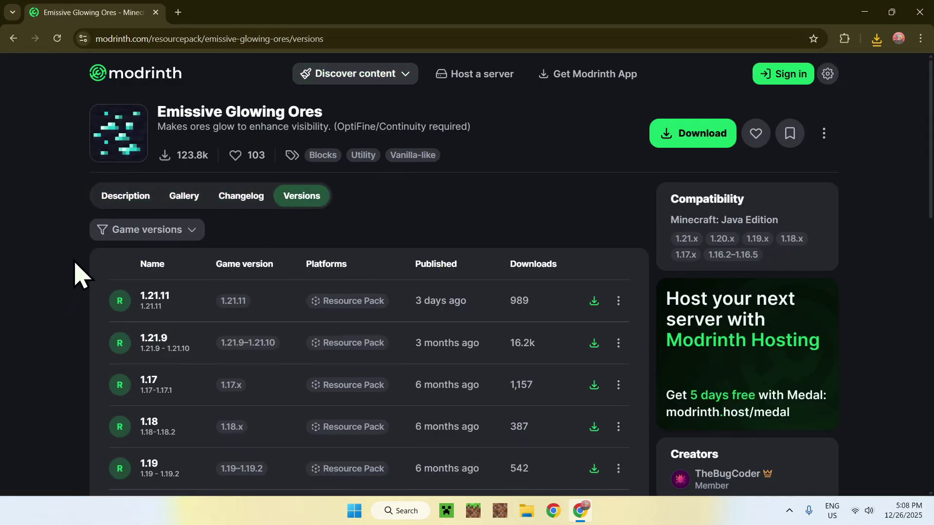
{"action": "left_click", "coordinate": [141, 232]}
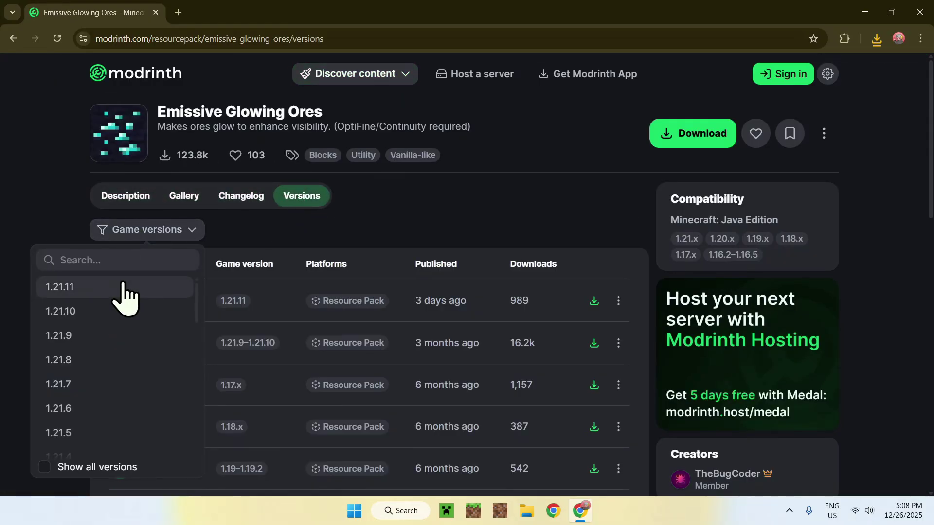
{"action": "left_click", "coordinate": [122, 287]}
{"action": "left_click", "coordinate": [315, 239]}
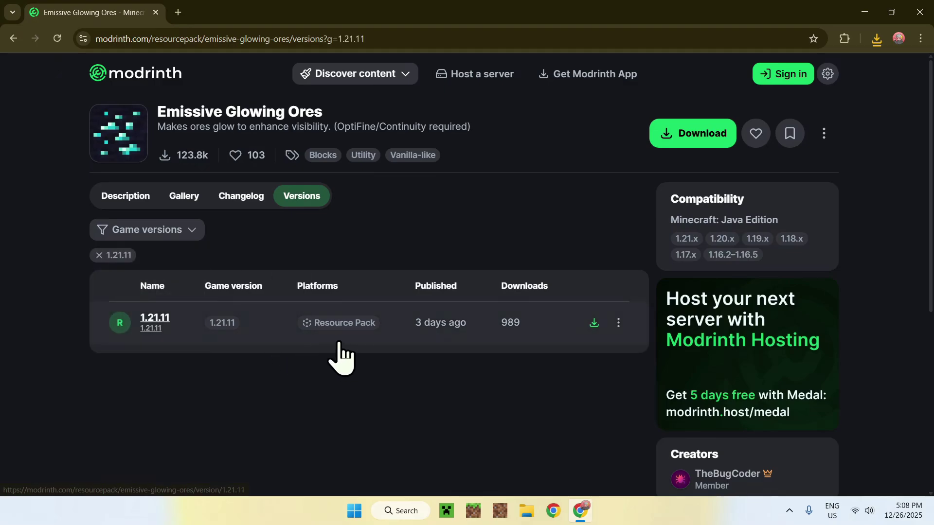
{"action": "left_click", "coordinate": [594, 322]}
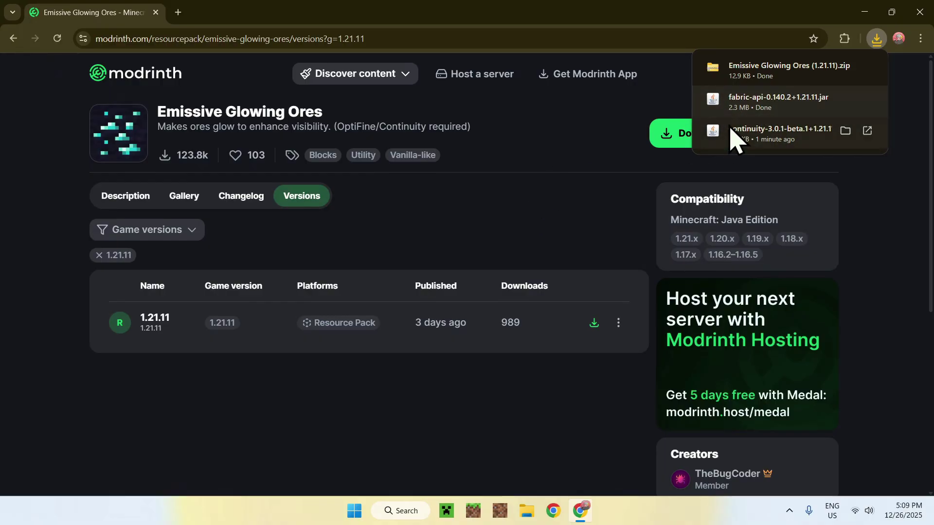
- Search Google for "Fabric Minecraft" in a new browser tab
{"action": "left_click", "coordinate": [178, 12]}
{"action": "left_click", "coordinate": [287, 228]}
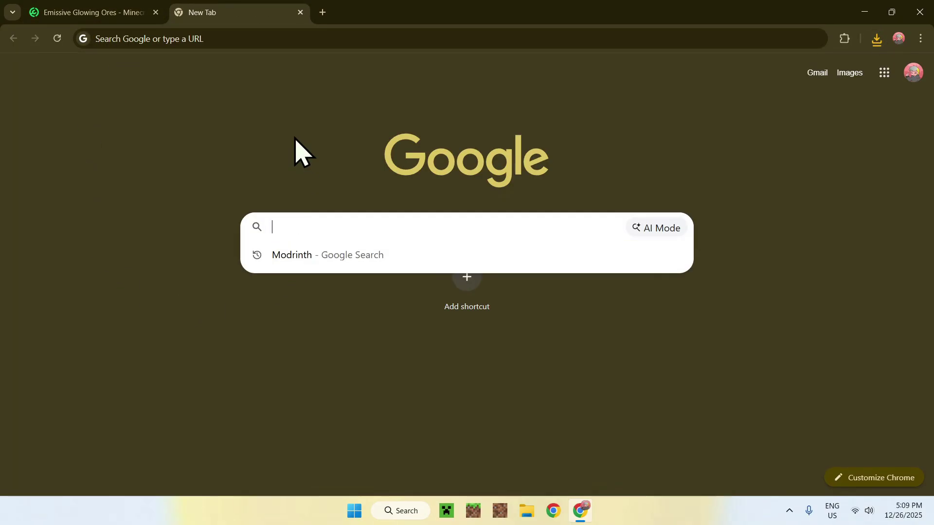
{"action": "type", "text": "Fabric "}
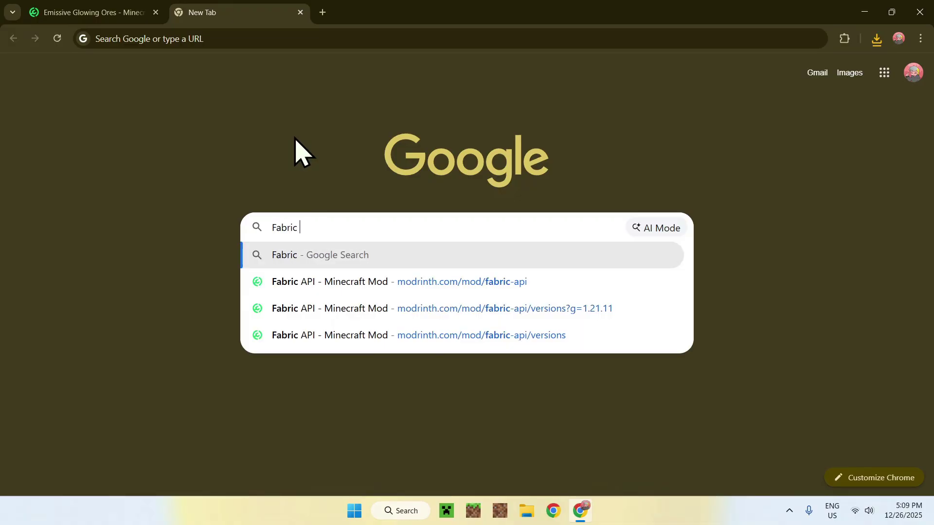
{"action": "type", "text": "Minecraft"}
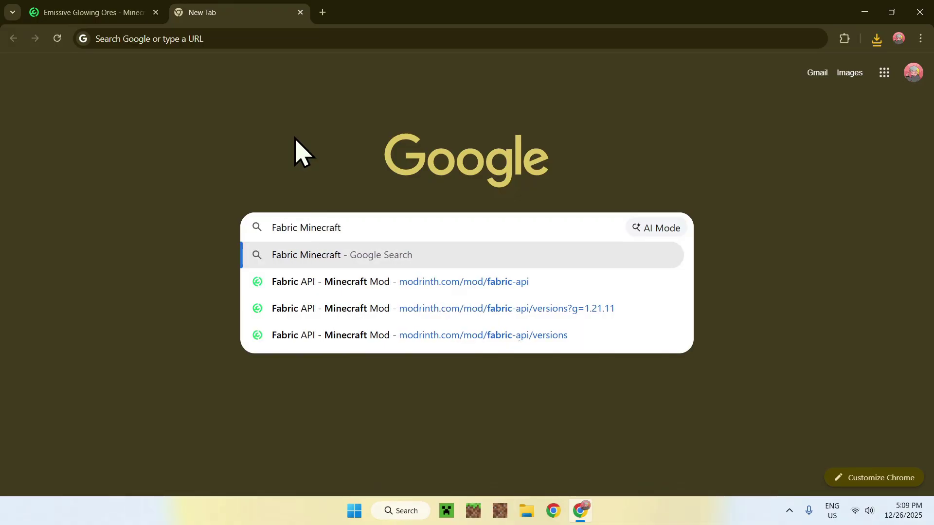
{"action": "key", "text": "Return"}
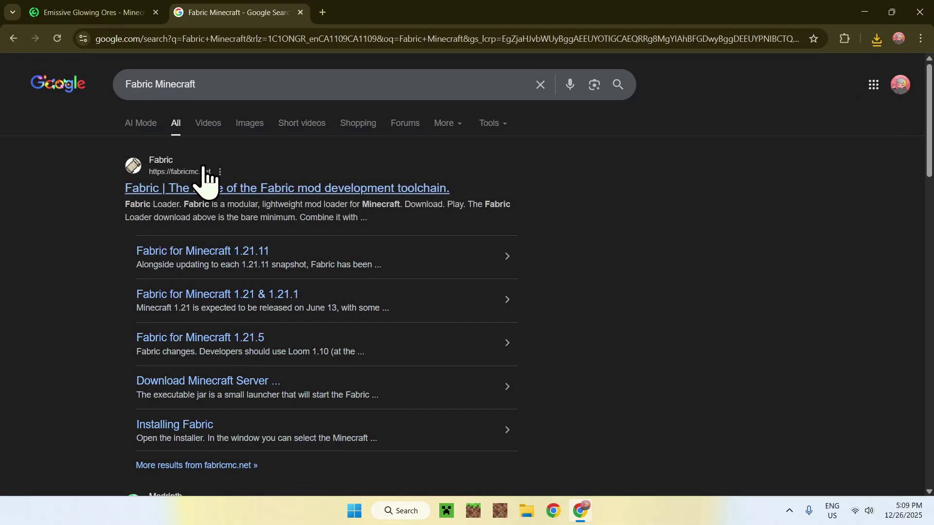
- Download the Fabric installer for Windows from fabricmc.net and close the browser
{"action": "left_click", "coordinate": [162, 190]}
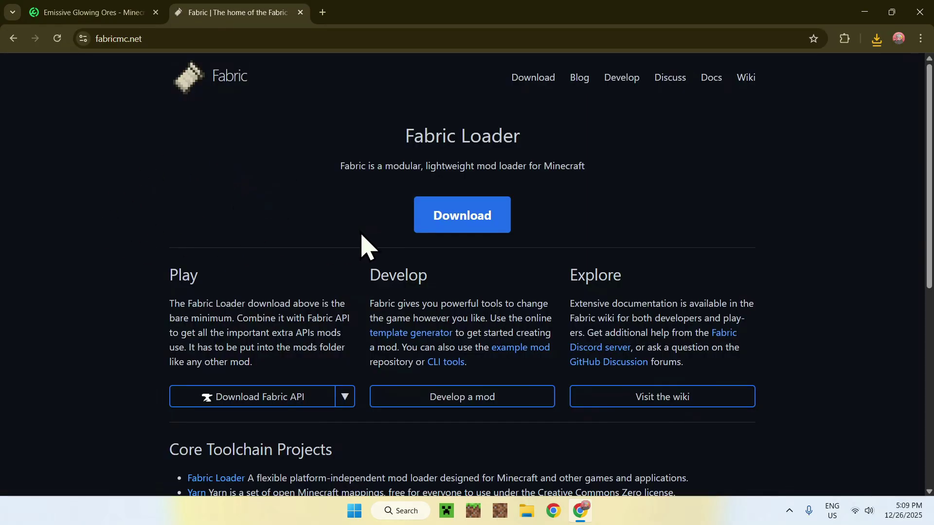
{"action": "left_click", "coordinate": [458, 227]}
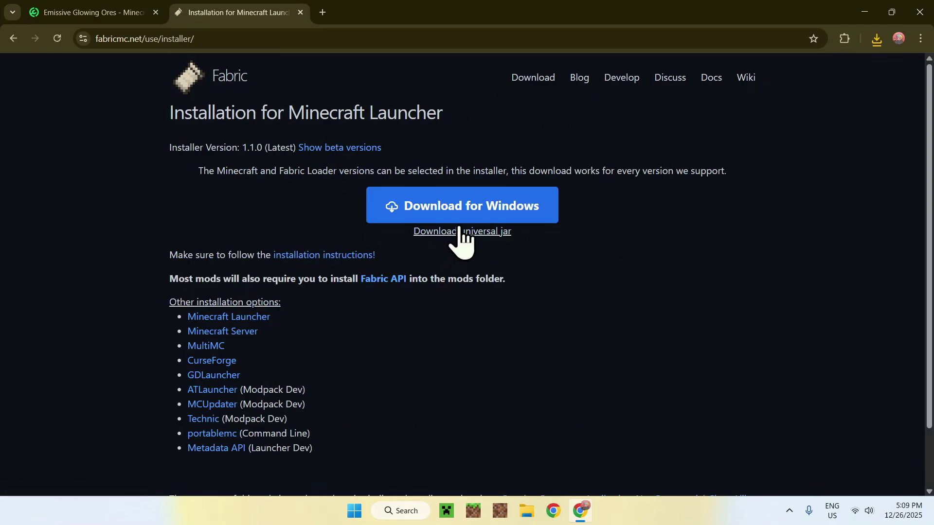
{"action": "left_click", "coordinate": [461, 219]}
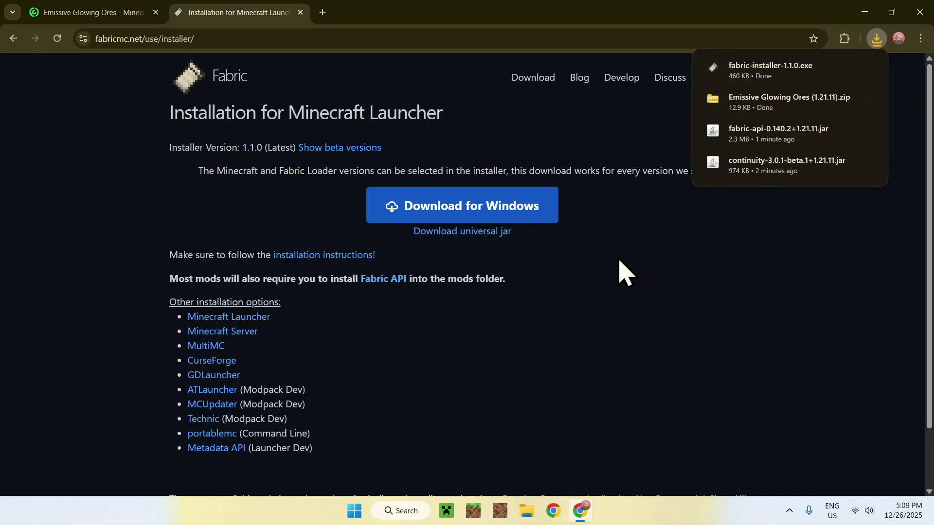
{"action": "left_click", "coordinate": [919, 12]}
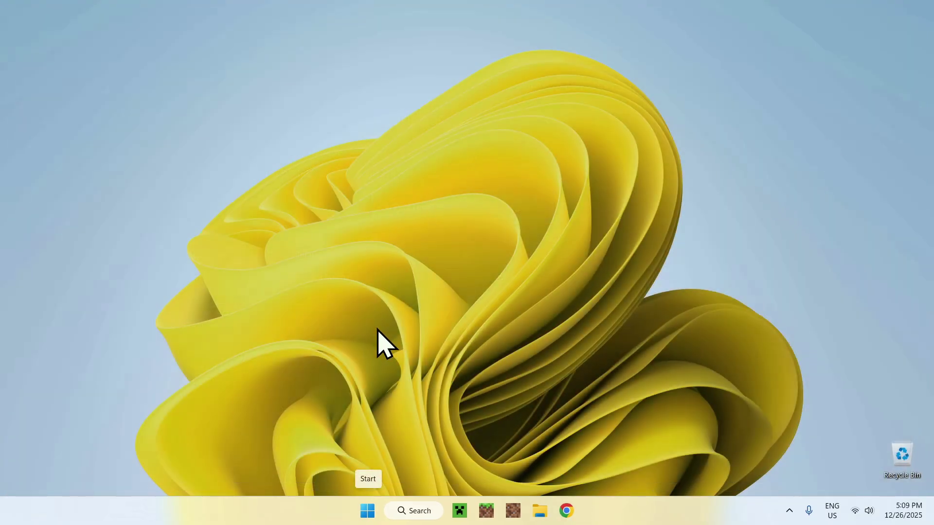
- Run fabric-installer-1.1.0.exe from the Downloads folder in File Explorer
{"action": "left_click", "coordinate": [540, 510]}
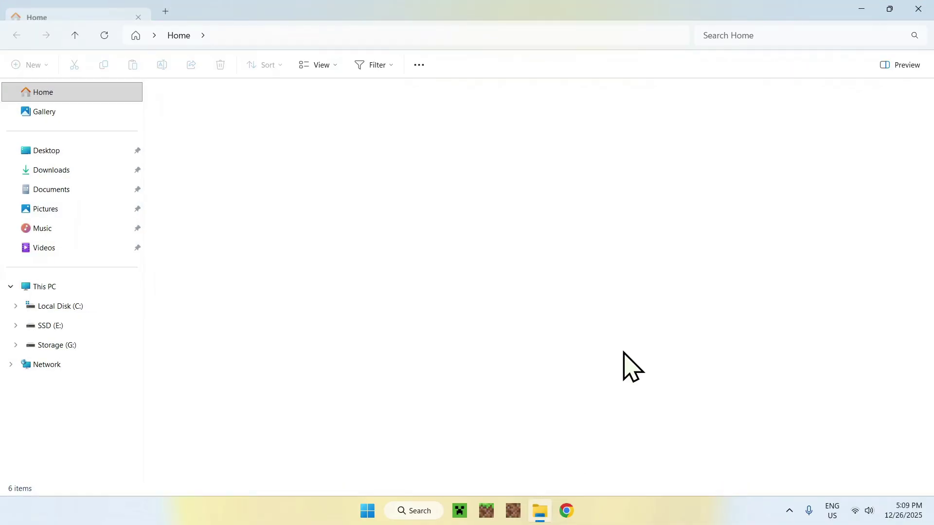
{"action": "left_click", "coordinate": [97, 171]}
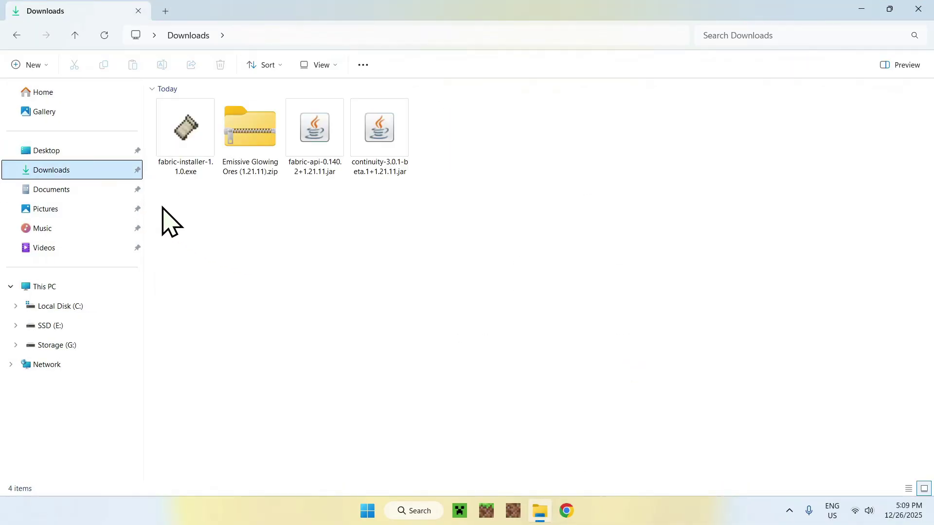
{"action": "left_click_drag", "start_coordinate": [154, 190], "coordinate": [221, 235]}
{"action": "left_click", "coordinate": [182, 156]}
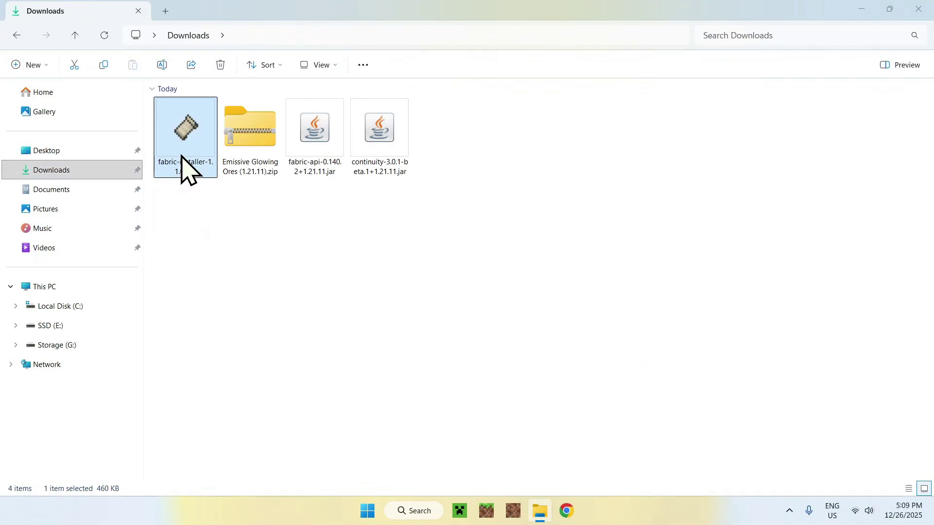
{"action": "double_click", "coordinate": [182, 157]}
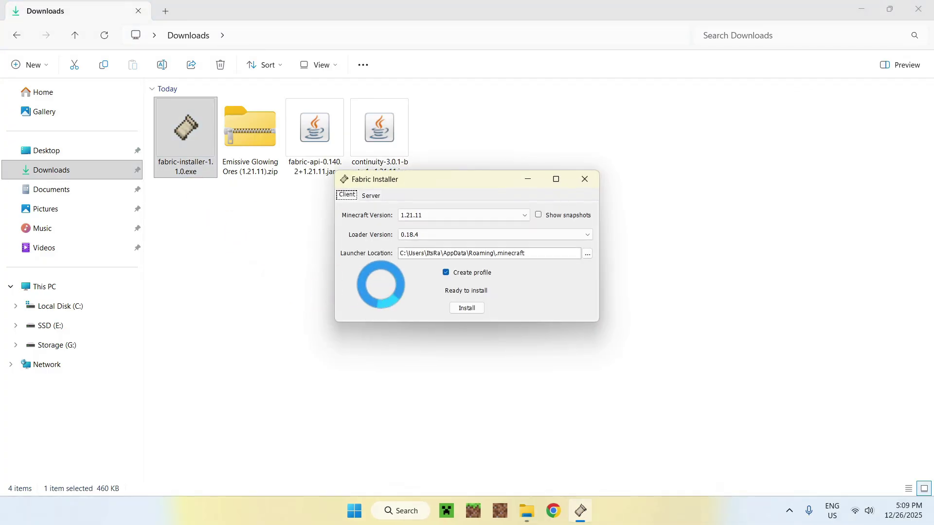
- Install Fabric Loader 0.18.4 for Minecraft 1.21.11 with a client profile, and close the installer
{"action": "left_click", "coordinate": [467, 310]}
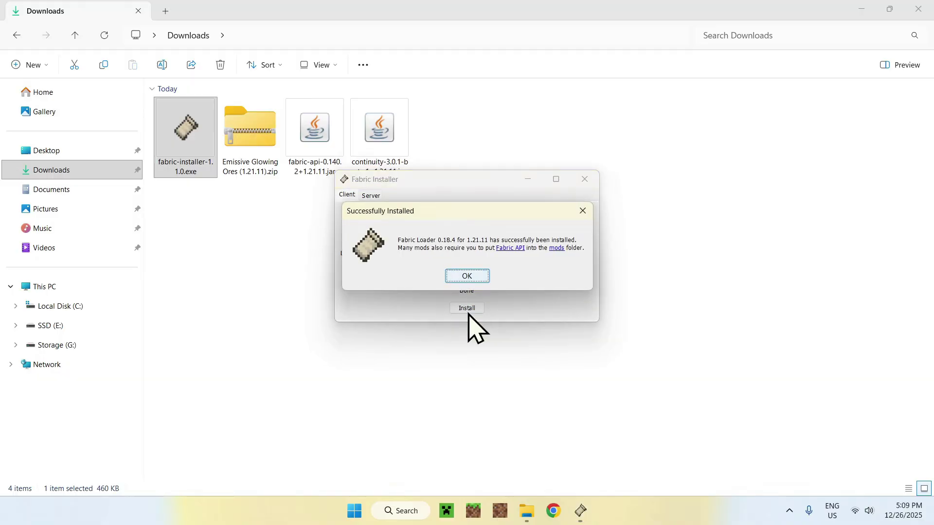
{"action": "left_click", "coordinate": [466, 275]}
{"action": "left_click", "coordinate": [585, 180]}
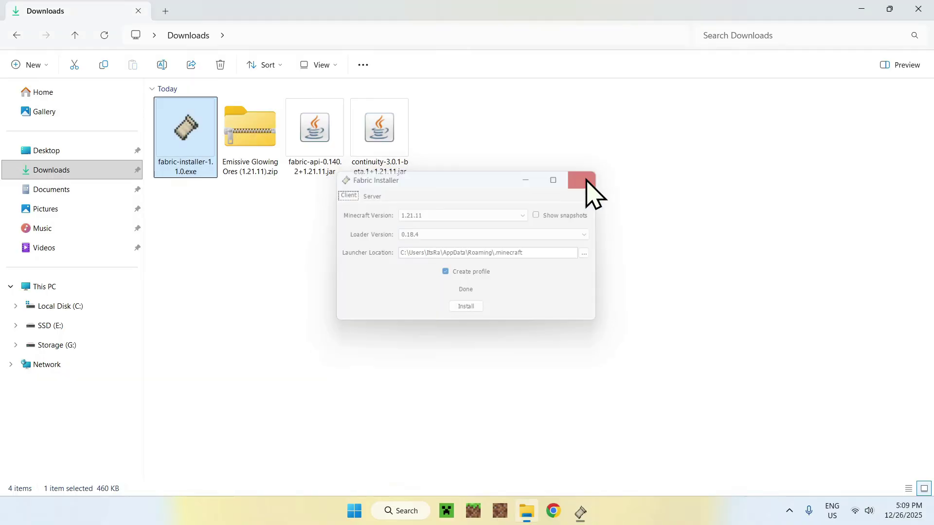
{"action": "left_click", "coordinate": [585, 180]}
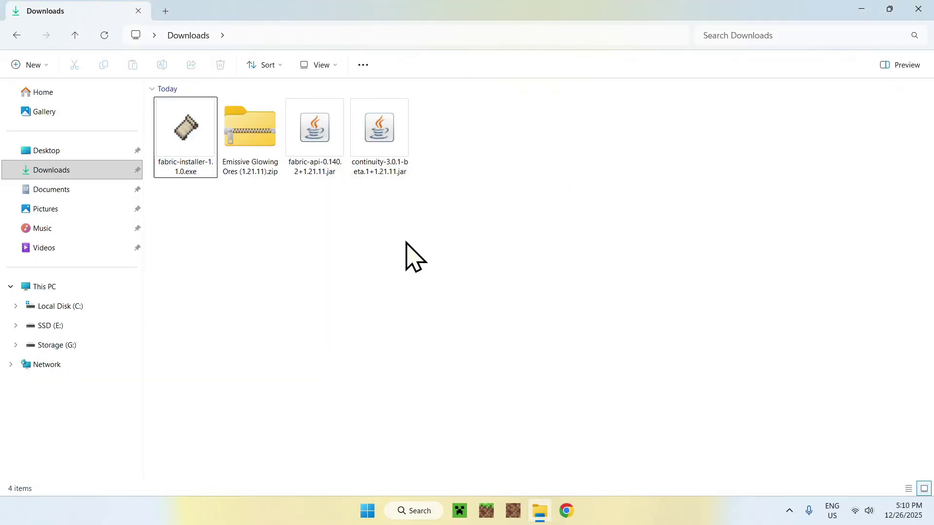
- Open the game folder of the fabric-loader-1.21.11 installation from the Minecraft Launcher and go into its mods folder
{"action": "left_click", "coordinate": [459, 511]}
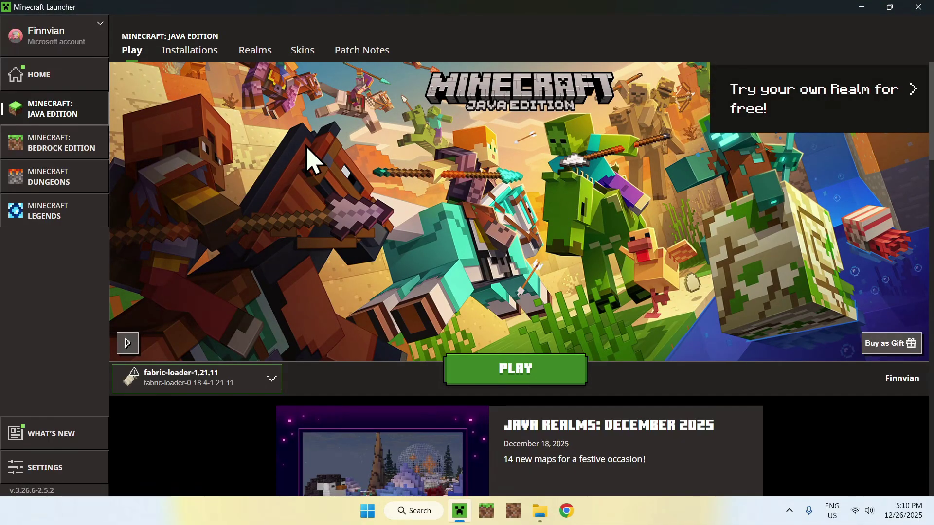
{"action": "left_click", "coordinate": [189, 53]}
{"action": "mouse_move", "coordinate": [519, 179]}
{"action": "left_click", "coordinate": [752, 174]}
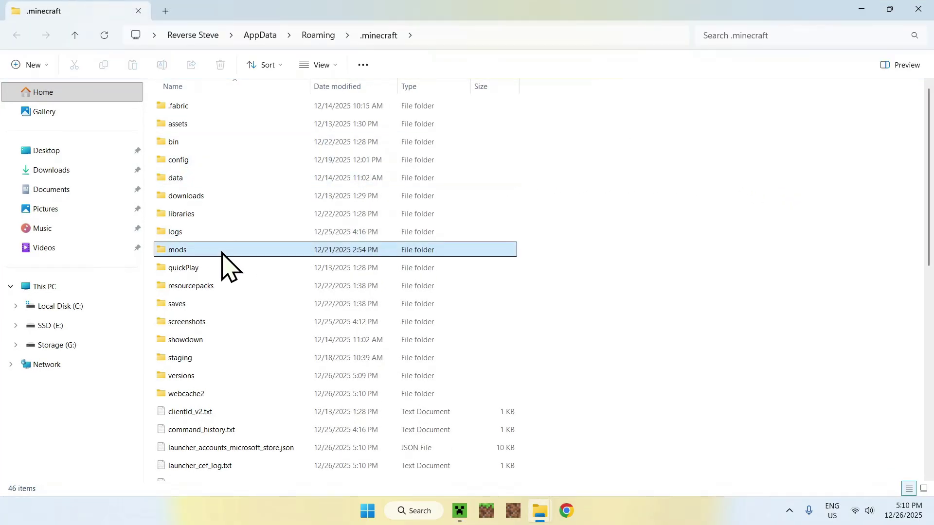
{"action": "double_click", "coordinate": [217, 250]}
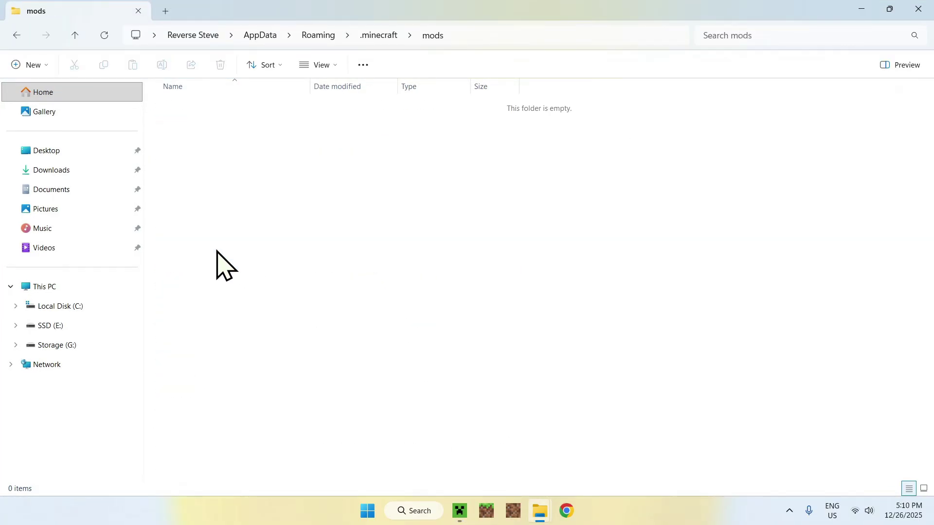
{"action": "left_click_drag", "start_coordinate": [195, 131], "coordinate": [475, 342]}
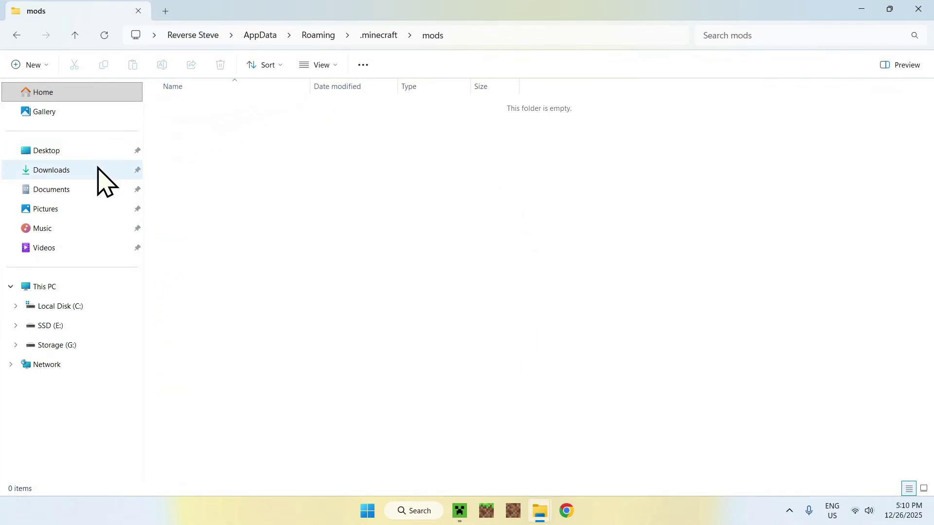
- Copy fabric-api-0.140.2+1.21.11.jar and continuity-3.0.1-beta.1+1.21.11.jar from Downloads into the mods folder
{"action": "left_click", "coordinate": [98, 170]}
{"action": "left_click_drag", "start_coordinate": [432, 219], "coordinate": [287, 120]}
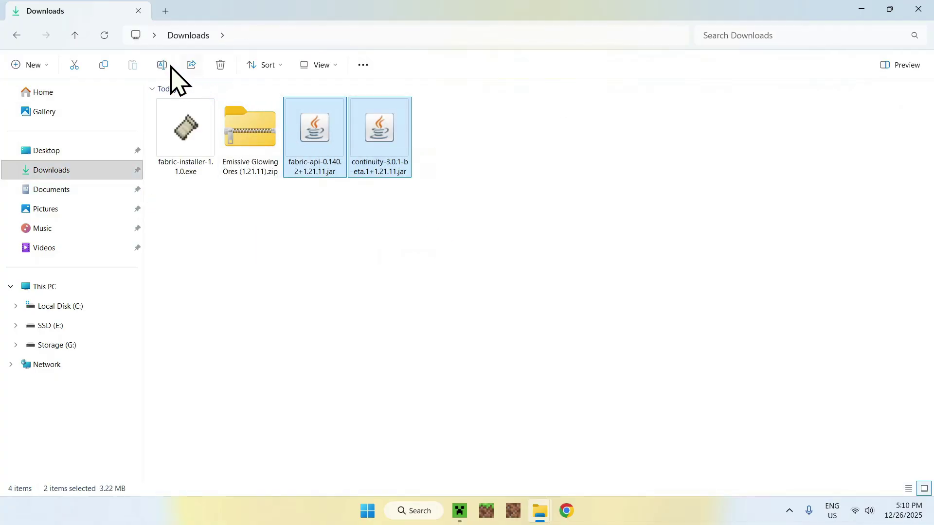
{"action": "left_click", "coordinate": [17, 36]}
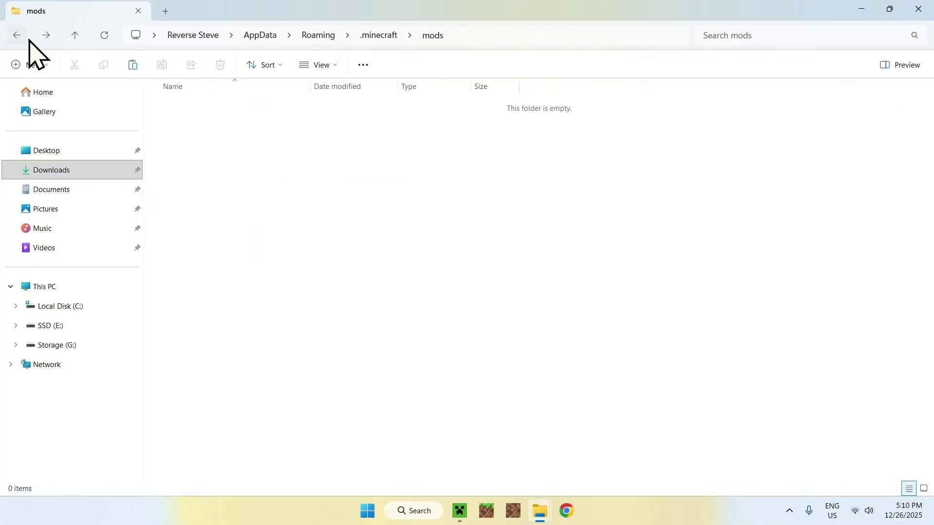
{"action": "left_click", "coordinate": [132, 65]}
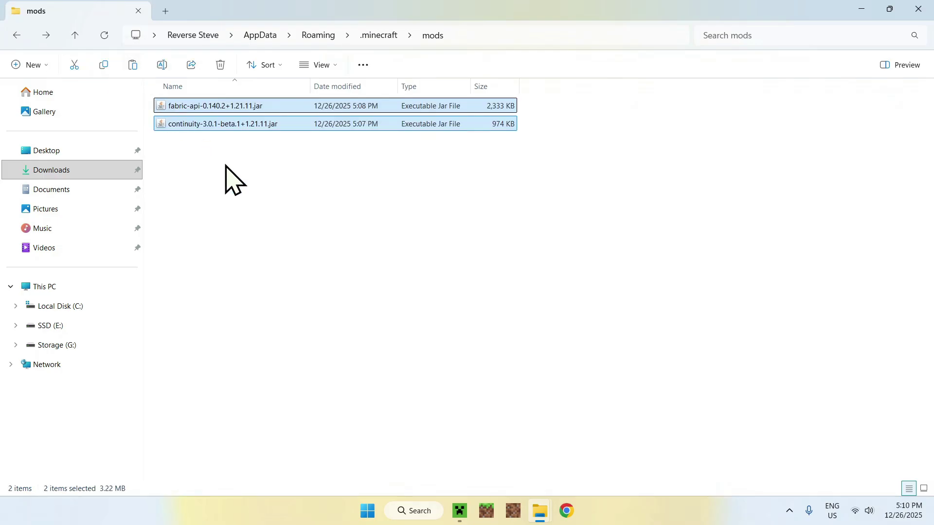
{"action": "left_click", "coordinate": [235, 177]}
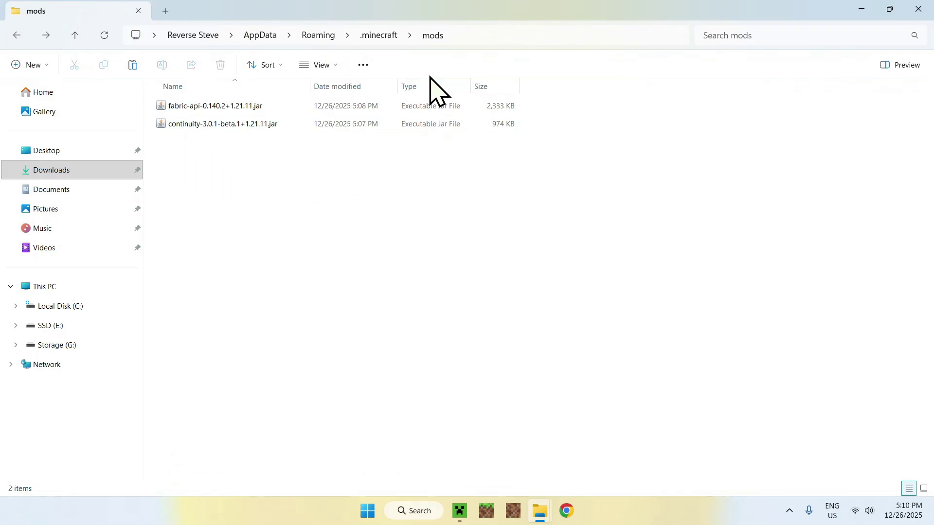
- Copy Emissive Glowing Ores (1.21.11).zip from Downloads into the resourcepacks folder of .minecraft
{"action": "left_click", "coordinate": [379, 35]}
{"action": "left_click", "coordinate": [212, 287]}
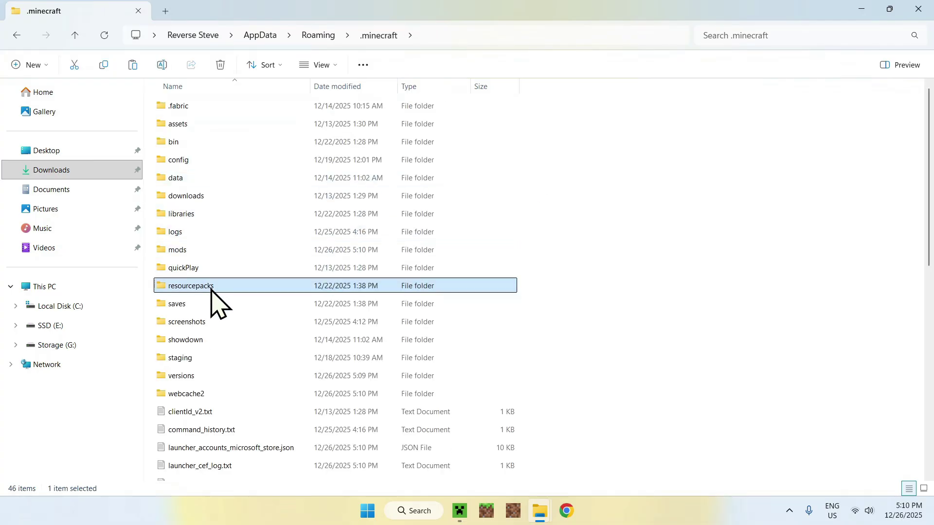
{"action": "double_click", "coordinate": [250, 286]}
{"action": "left_click_drag", "start_coordinate": [194, 113], "coordinate": [536, 313]}
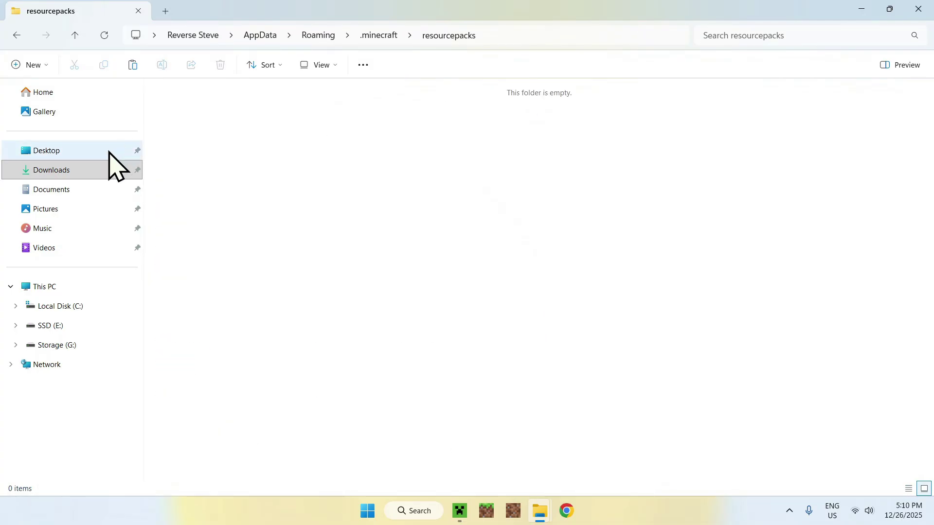
{"action": "left_click", "coordinate": [84, 170]}
{"action": "left_click", "coordinate": [262, 157]}
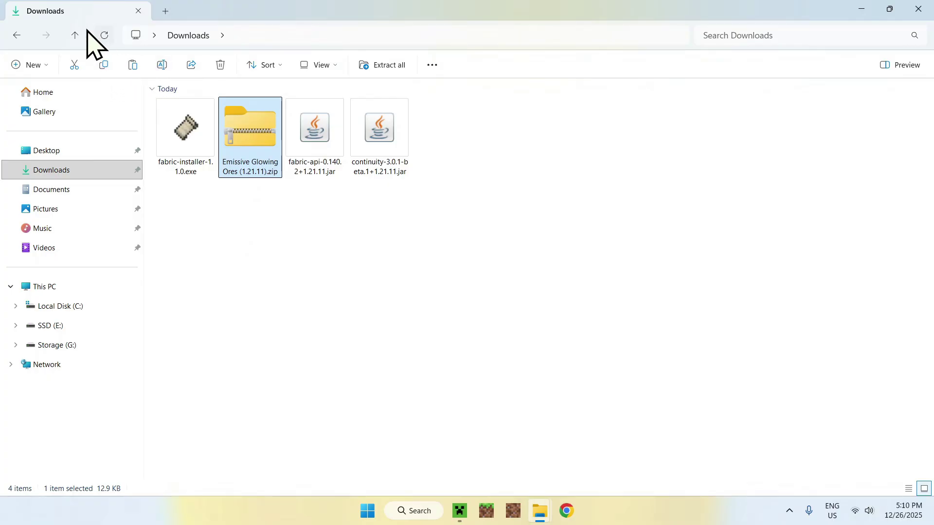
{"action": "left_click", "coordinate": [17, 36]}
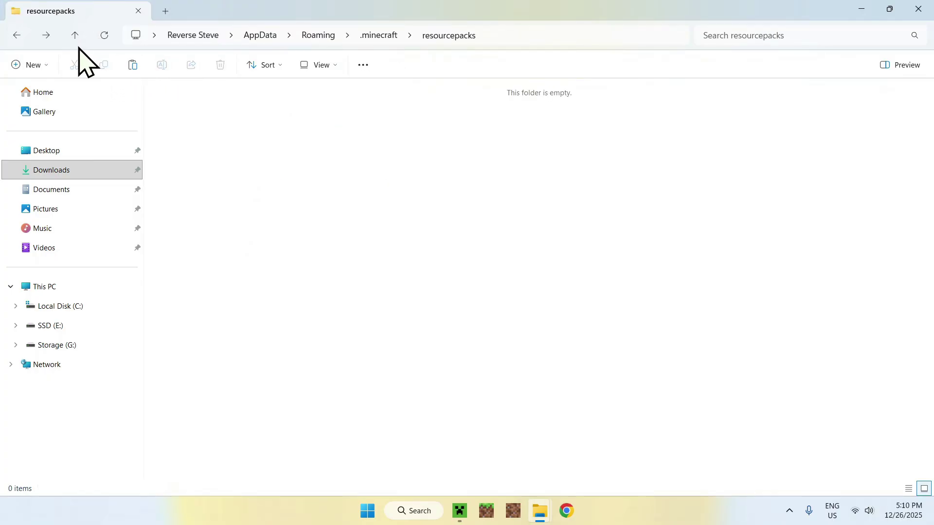
{"action": "left_click", "coordinate": [132, 65]}
{"action": "left_click", "coordinate": [296, 187]}
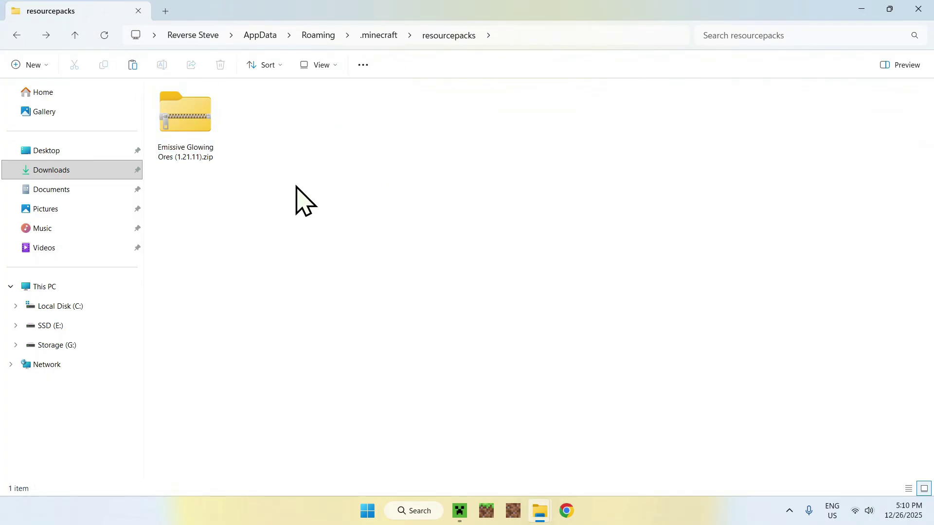
- Check the contents of the resourcepacks folder and the mods folder
{"action": "left_click_drag", "start_coordinate": [233, 98], "coordinate": [297, 164]}
{"action": "left_click", "coordinate": [377, 35]}
{"action": "double_click", "coordinate": [260, 249]}
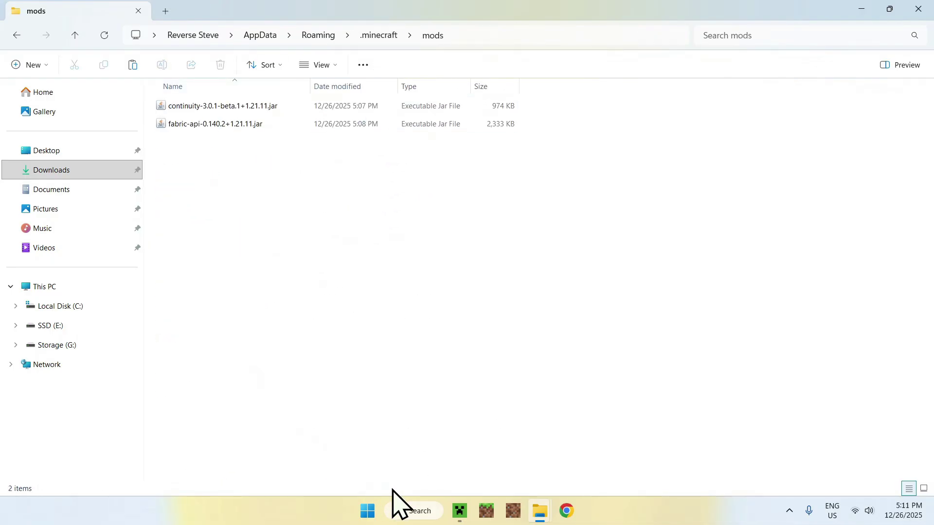
- Launch the fabric-loader-1.21.11 profile from the Minecraft Launcher, accept the modified-installation risks without further warnings, and maximize the game window
{"action": "left_click", "coordinate": [459, 510]}
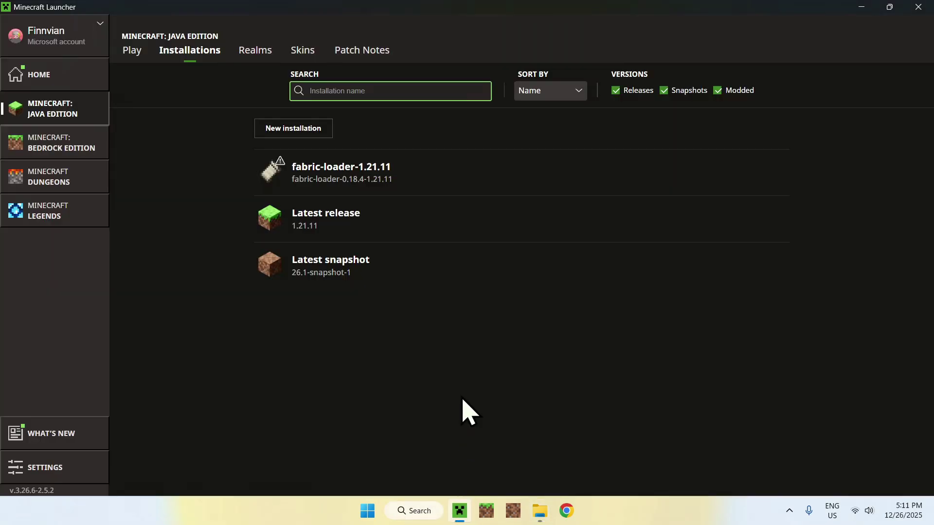
{"action": "left_click", "coordinate": [133, 59]}
{"action": "left_click", "coordinate": [200, 382]}
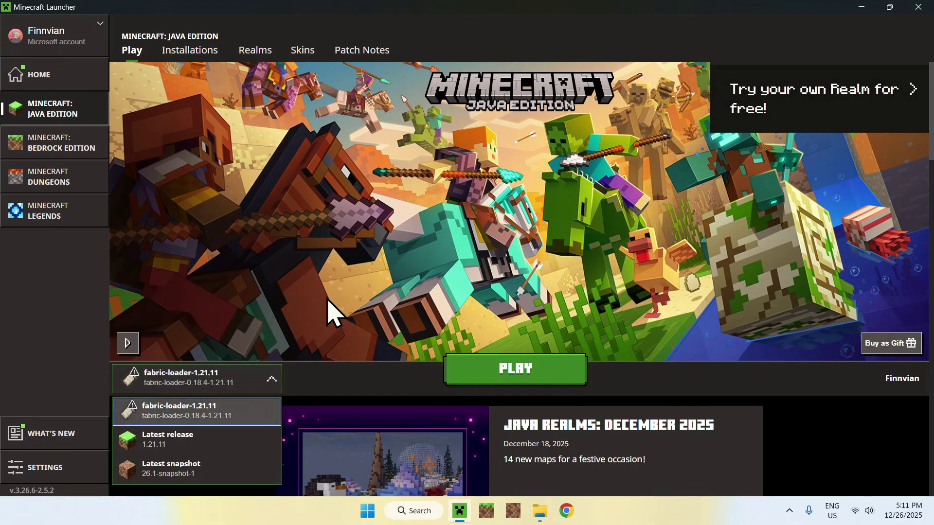
{"action": "left_click", "coordinate": [285, 288]}
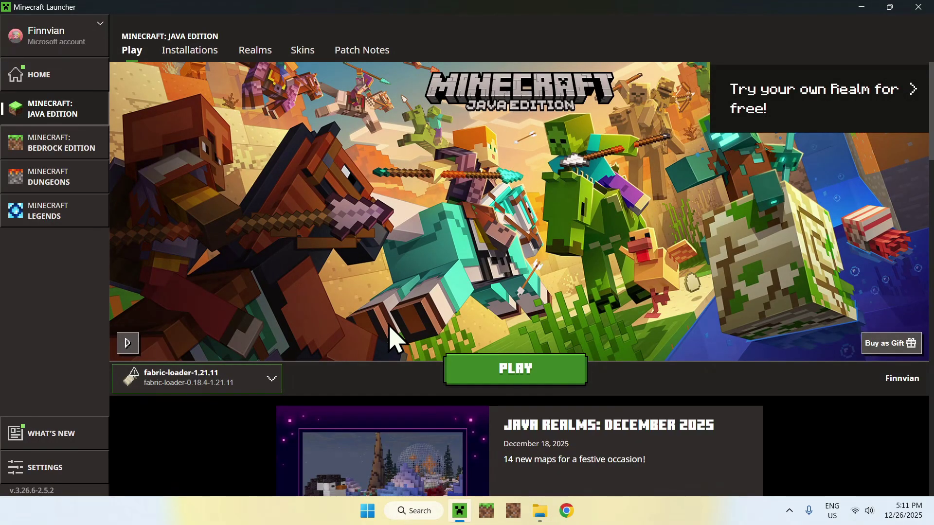
{"action": "left_click", "coordinate": [502, 372]}
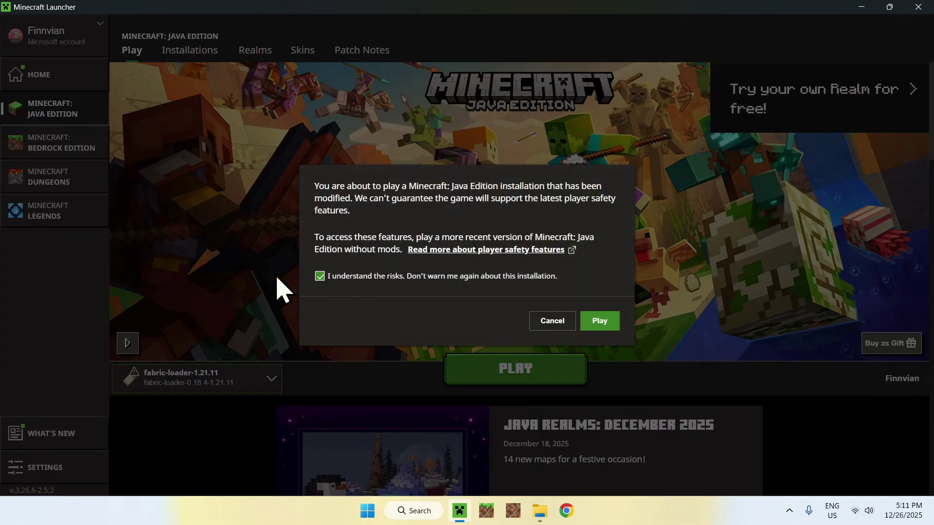
{"action": "left_click", "coordinate": [600, 323]}
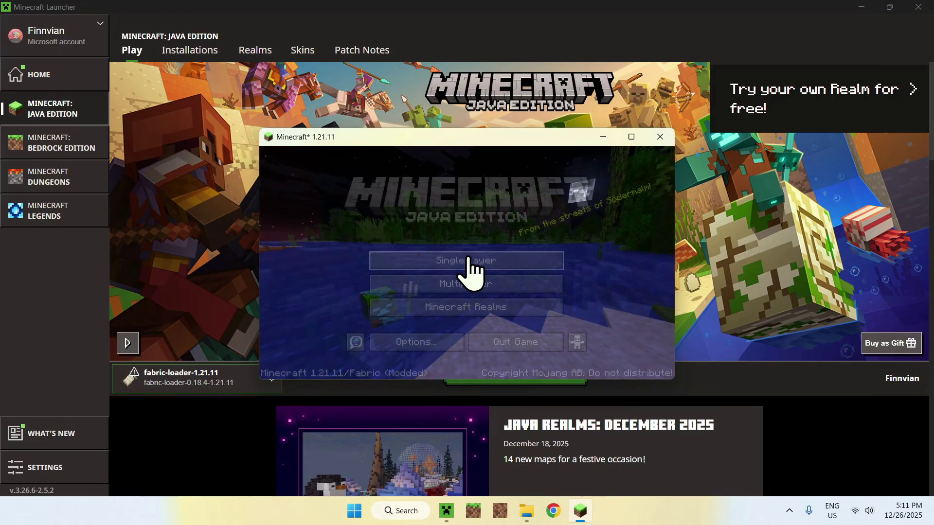
{"action": "left_click", "coordinate": [631, 137]}
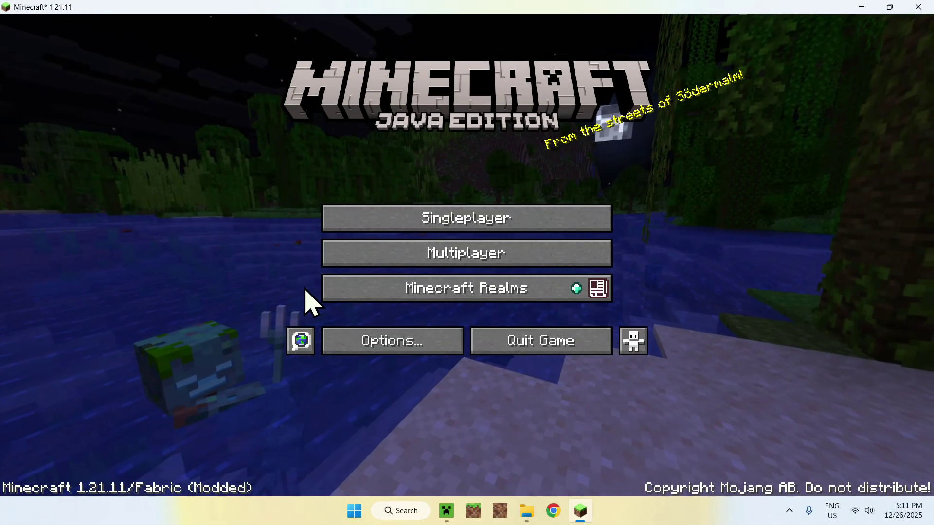
- Open the first saved singleplayer world and walk past the sugar cane along the shore
{"action": "left_click", "coordinate": [494, 219]}
{"action": "double_click", "coordinate": [375, 183]}
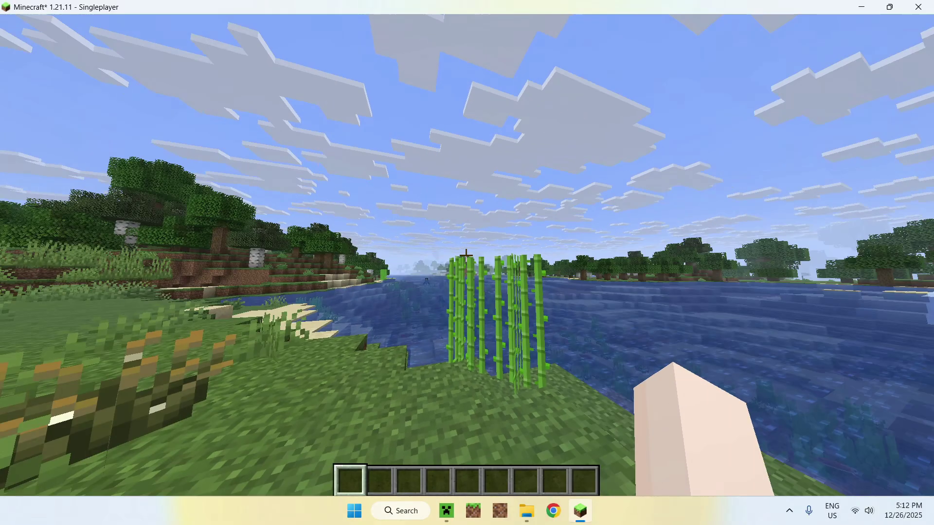
{"action": "key", "text": "w"}
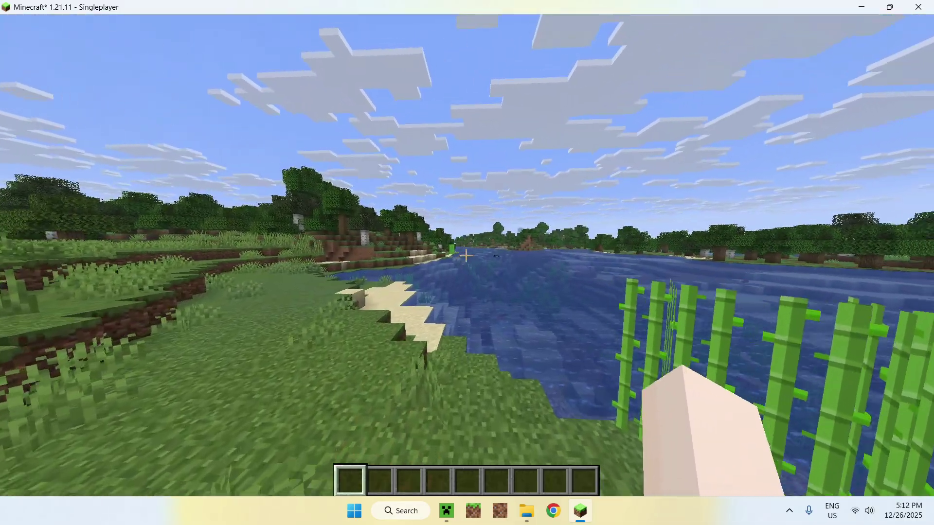
{"action": "key", "text": "w"}
- Check the game options for the Continuity and Emissive Glowing Ores packs among the available resource packs, and return to the world
{"action": "key", "text": "Escape"}
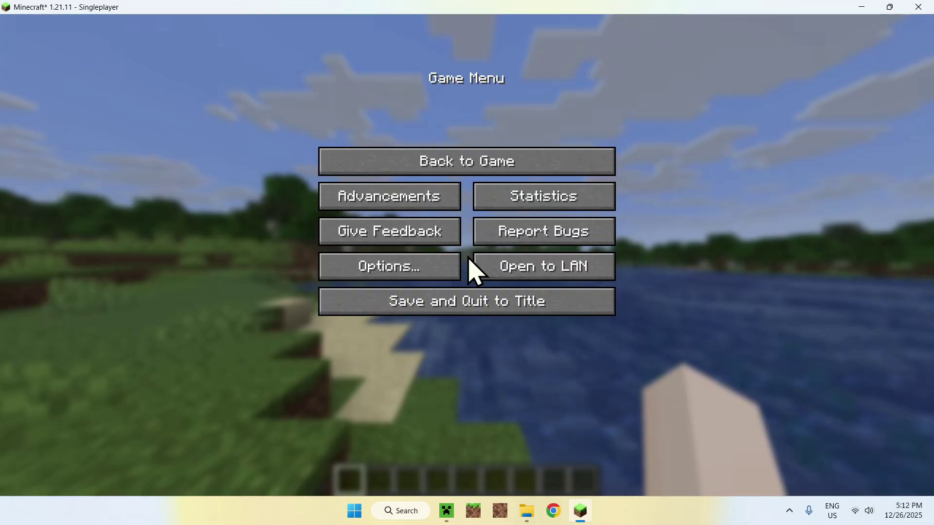
{"action": "left_click", "coordinate": [381, 272]}
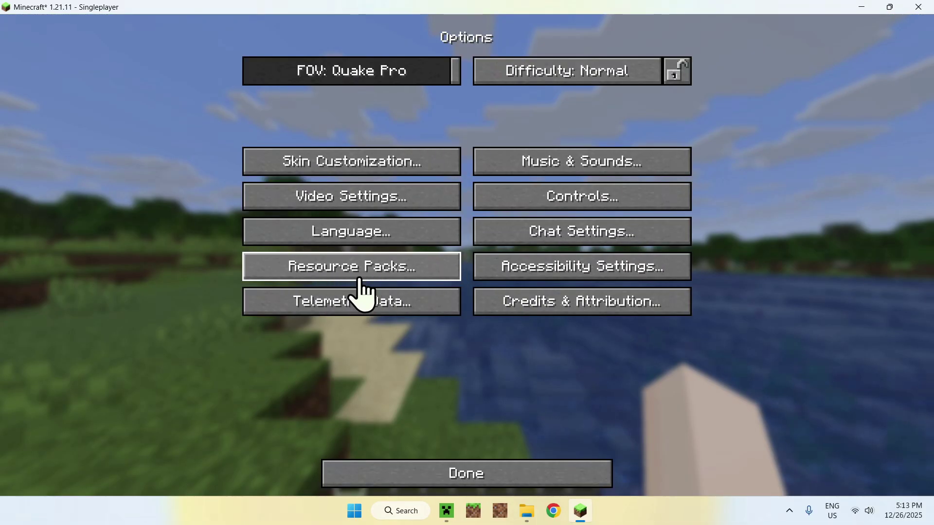
{"action": "left_click", "coordinate": [349, 275]}
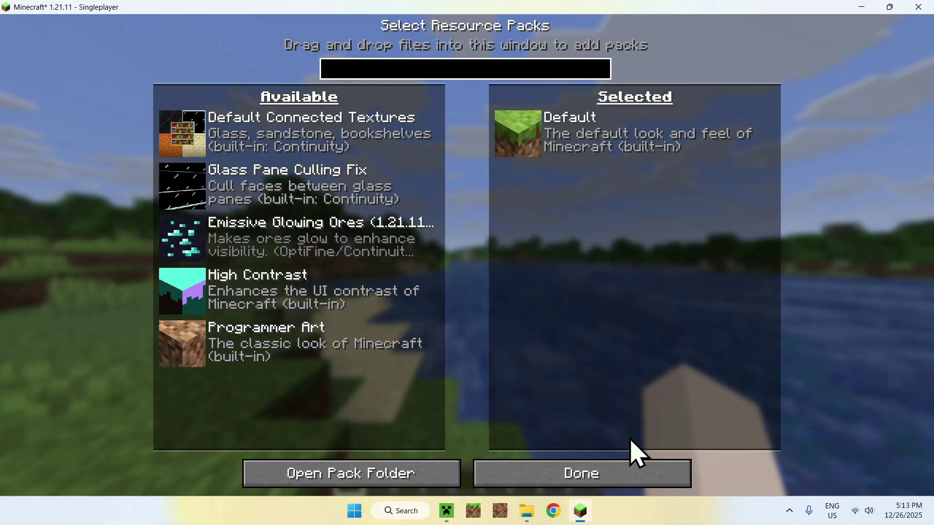
{"action": "key", "text": "Escape"}
{"action": "key", "text": "Escape"}
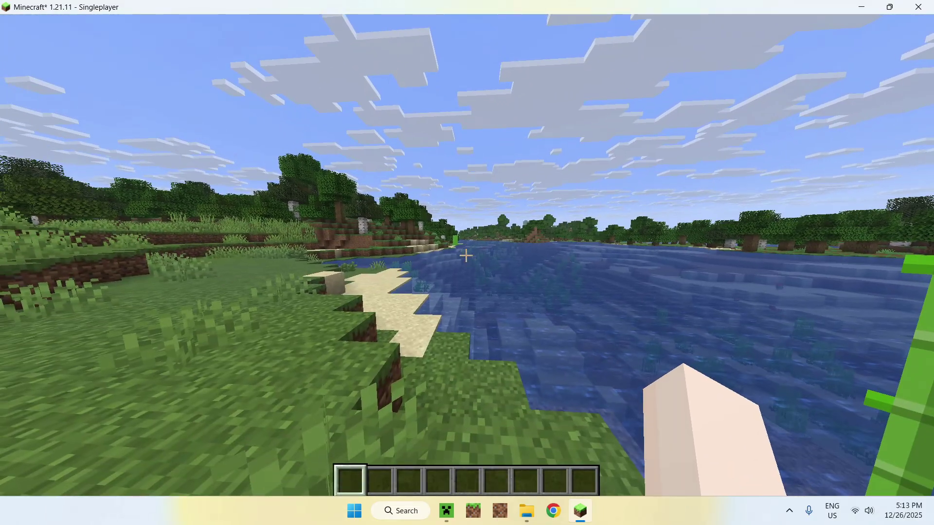
- Set the world time to midnight with the command /time set midnight
{"action": "key", "text": "slash"}
{"action": "type", "text": "time"}
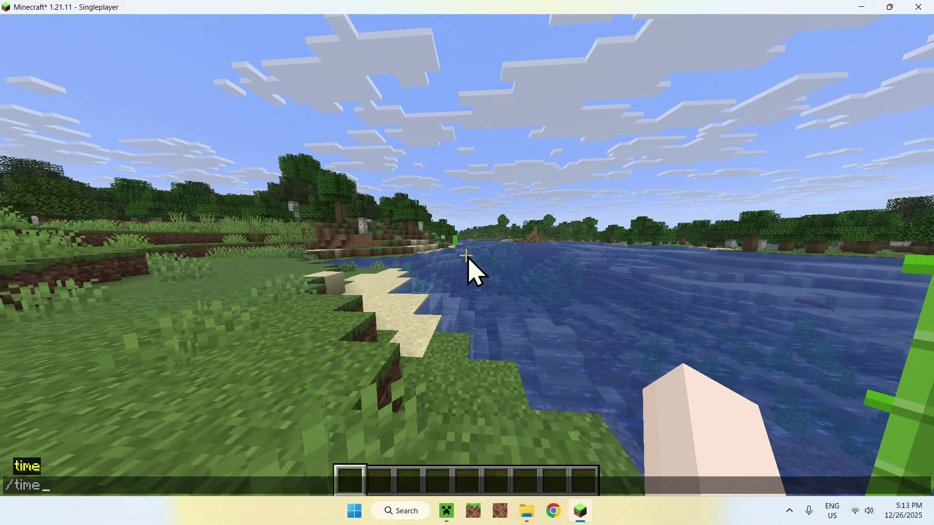
{"action": "type", "text": " set midnight"}
{"action": "key", "text": "Return"}
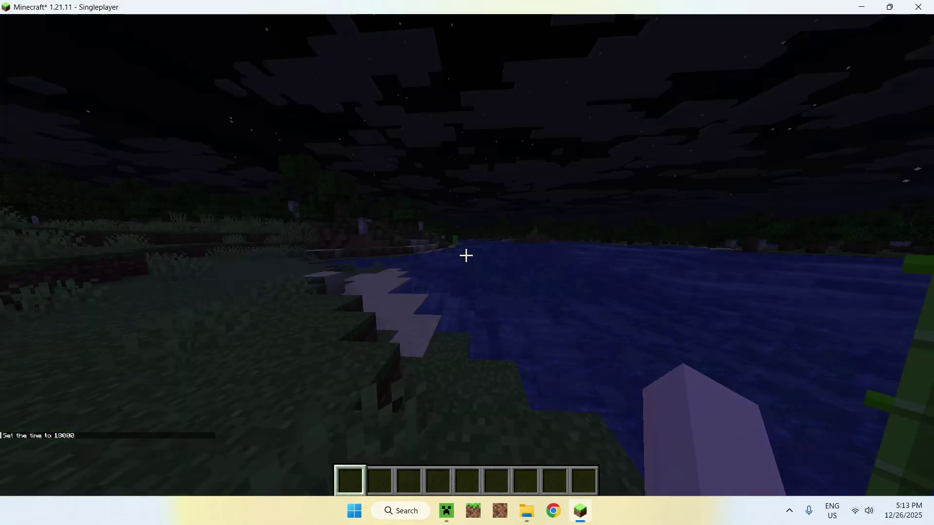
- Search the creative inventory for "ore" and put Deepslate Emerald Ore, Deepslate Redstone Ore and Diamond Ore into hotbar slots 4, 5 and 6
{"action": "key", "text": "e"}
{"action": "left_click", "coordinate": [586, 145]}
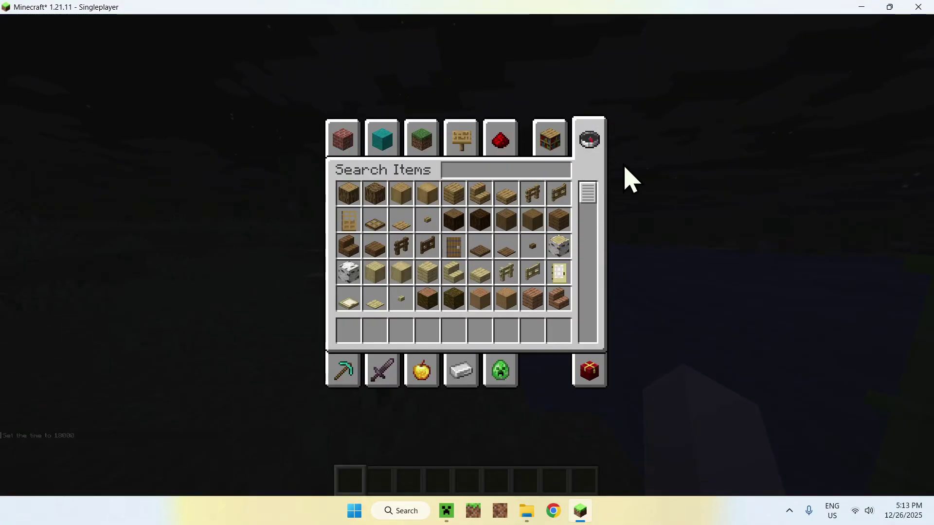
{"action": "type", "text": "ore"}
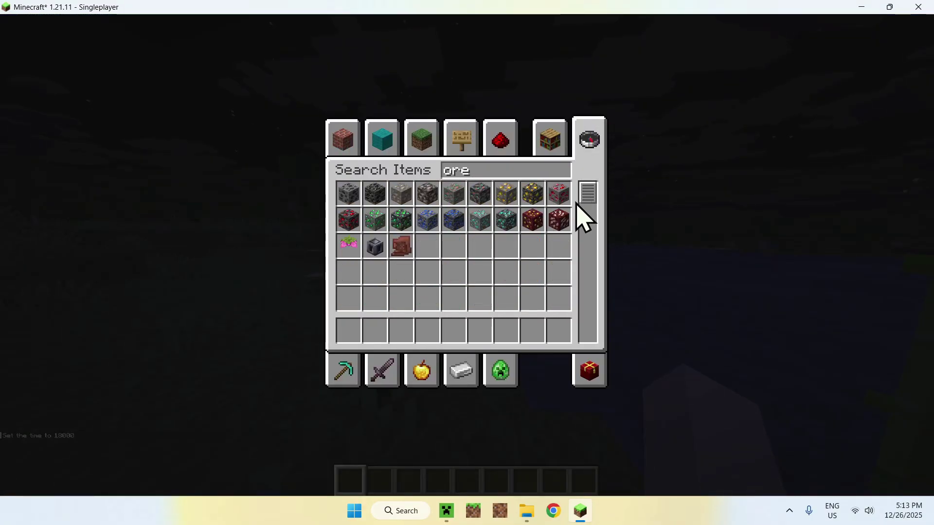
{"action": "key", "text": "ctrl+a"}
{"action": "left_click", "coordinate": [431, 330]}
{"action": "left_click", "coordinate": [349, 220]}
{"action": "left_click", "coordinate": [455, 331]}
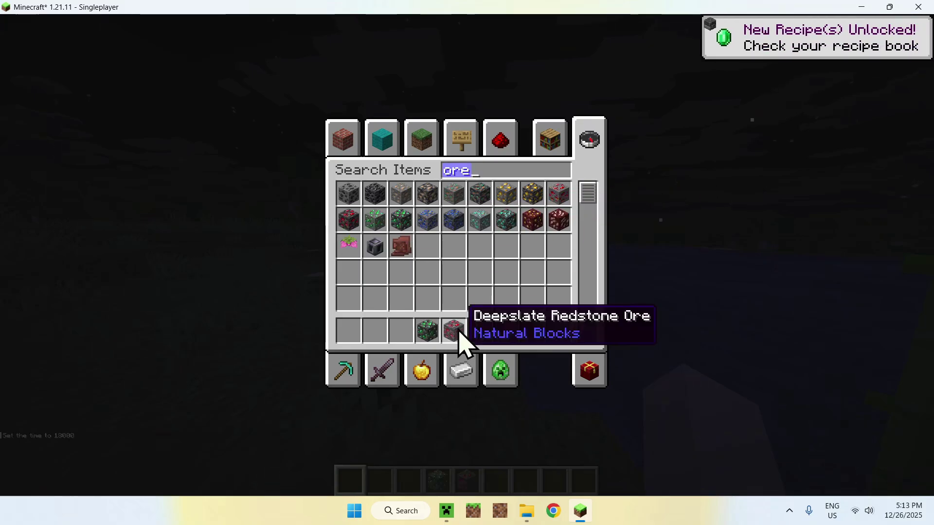
{"action": "left_click", "coordinate": [507, 220]}
{"action": "left_click", "coordinate": [482, 231]}
{"action": "left_click", "coordinate": [483, 234]}
{"action": "left_click", "coordinate": [482, 334]}
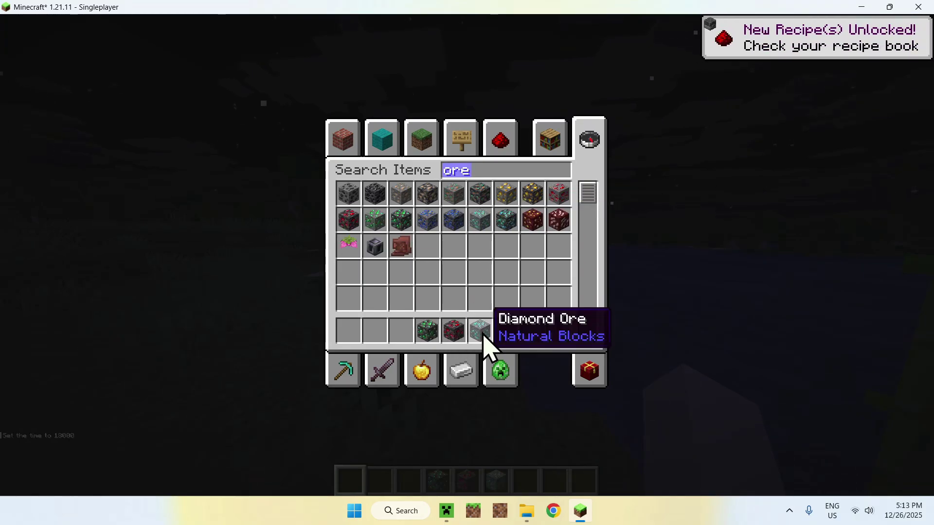
{"action": "key", "text": "e"}
- Place the emerald, redstone and diamond ore blocks side by side on the grass and view them with an empty hand
{"action": "key", "text": "4"}
{"action": "right_click", "coordinate": [465, 255]}
{"action": "key", "text": "5"}
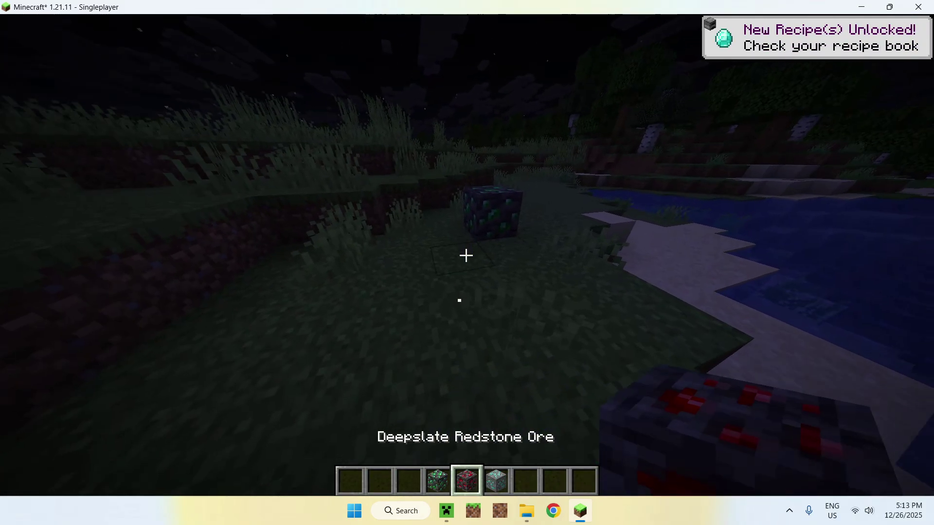
{"action": "right_click", "coordinate": [466, 255]}
{"action": "key", "text": "6"}
{"action": "right_click", "coordinate": [466, 255]}
{"action": "key", "text": "7"}
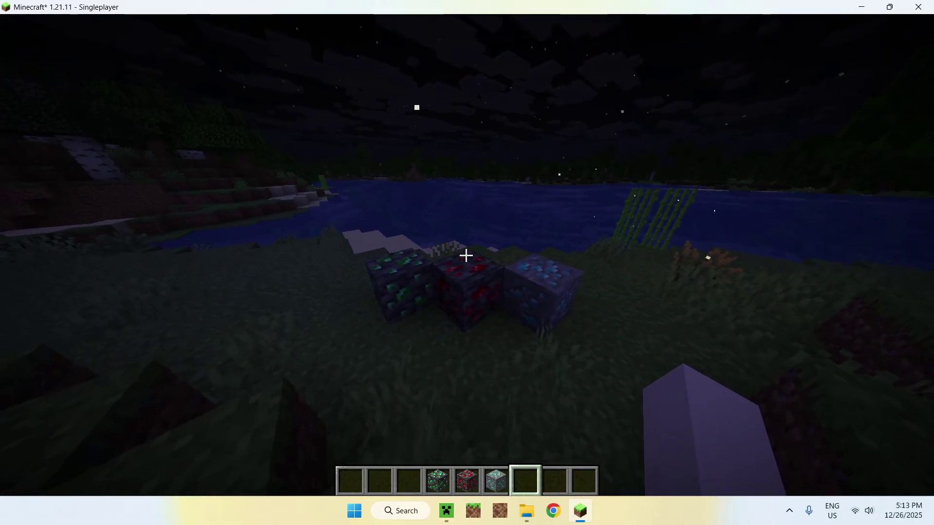
{"action": "key", "text": "w"}
{"action": "key", "text": "s"}
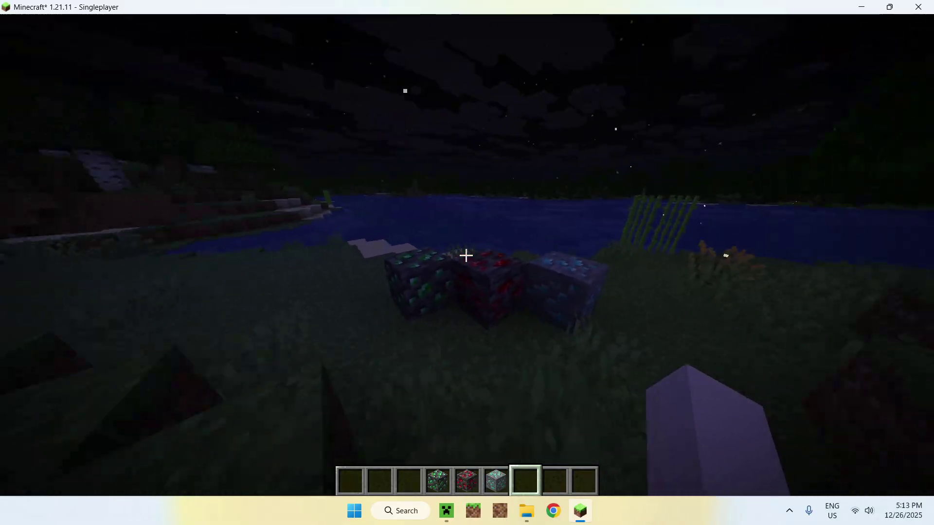
{"action": "key", "text": "w"}
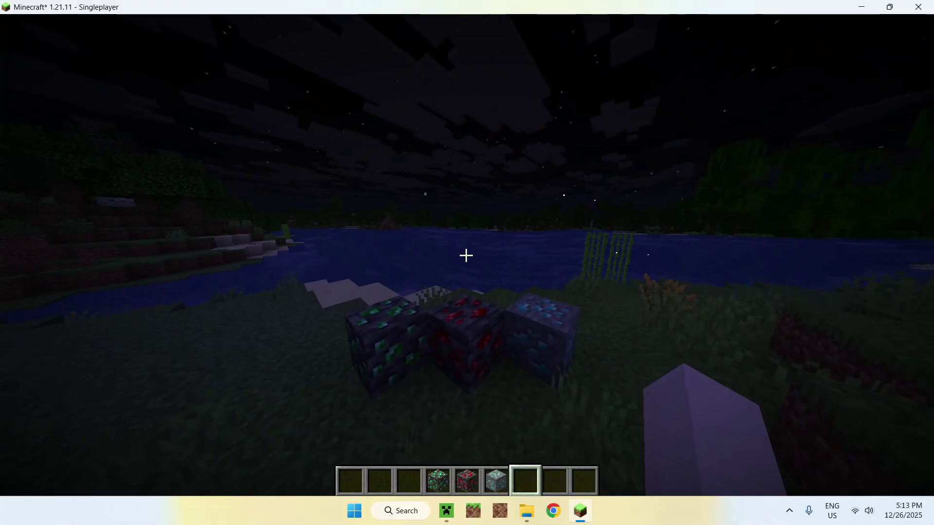
- Activate the Emissive Glowing Ores (1.21.11) resource pack, apply the change and return to the world
{"action": "key", "text": "Escape"}
{"action": "left_click", "coordinate": [445, 268]}
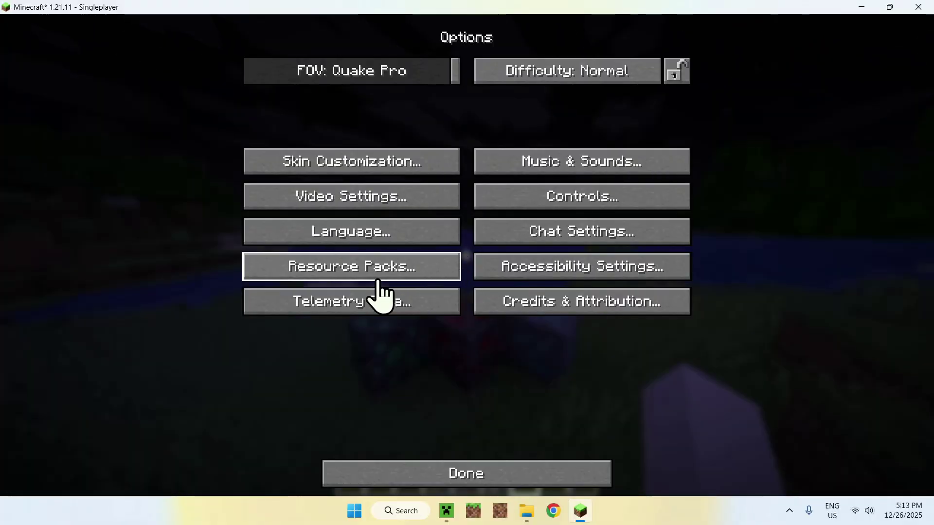
{"action": "left_click", "coordinate": [330, 281]}
{"action": "left_click", "coordinate": [184, 245]}
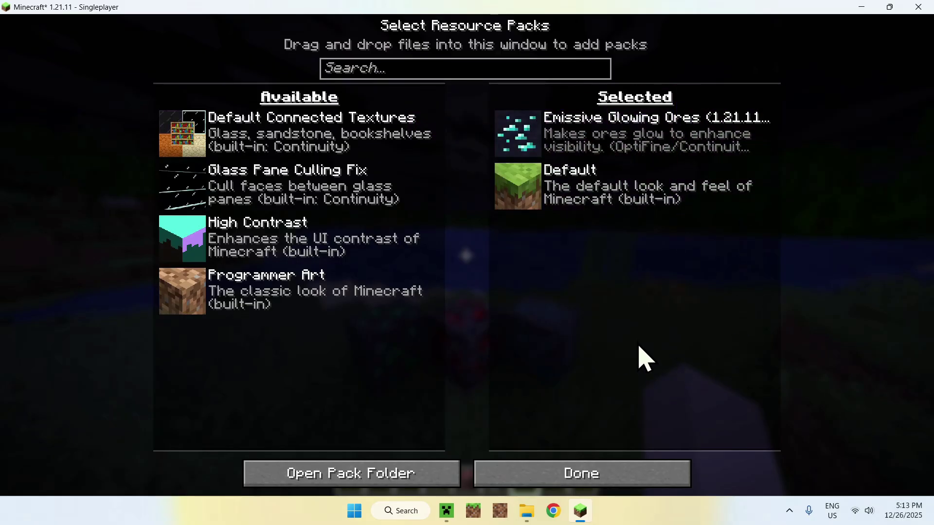
{"action": "left_click", "coordinate": [581, 474]}
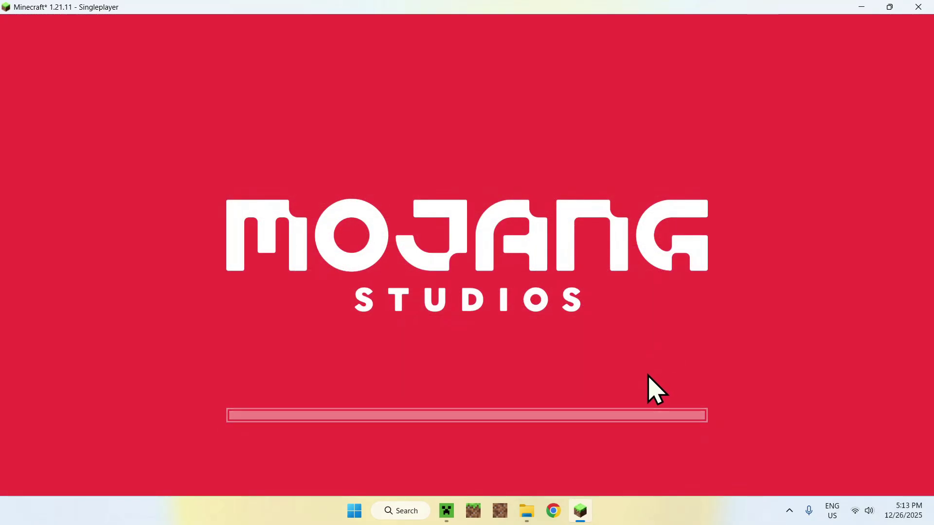
{"action": "key", "text": "Escape"}
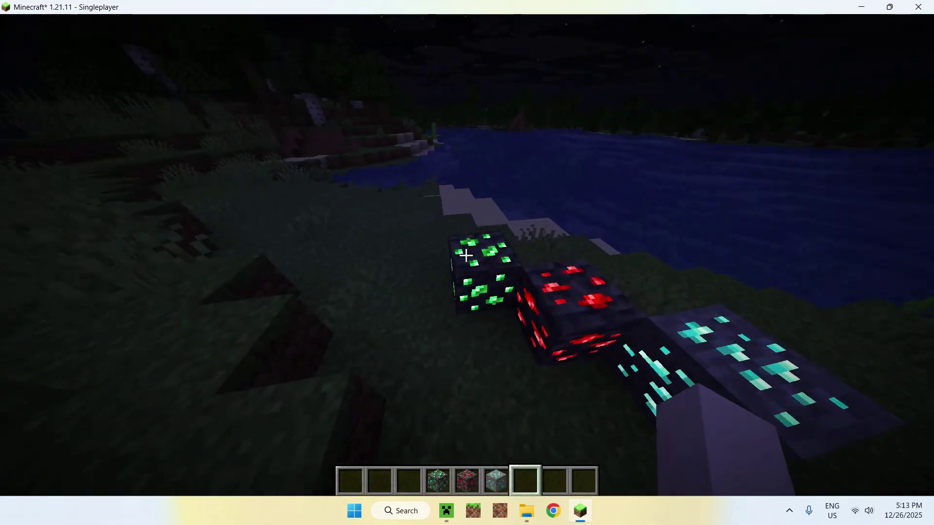
- Examine the three placed ore blocks from several sides and distances, walk away along the shore and switch to the front-facing third-person view
{"action": "key", "text": "s"}
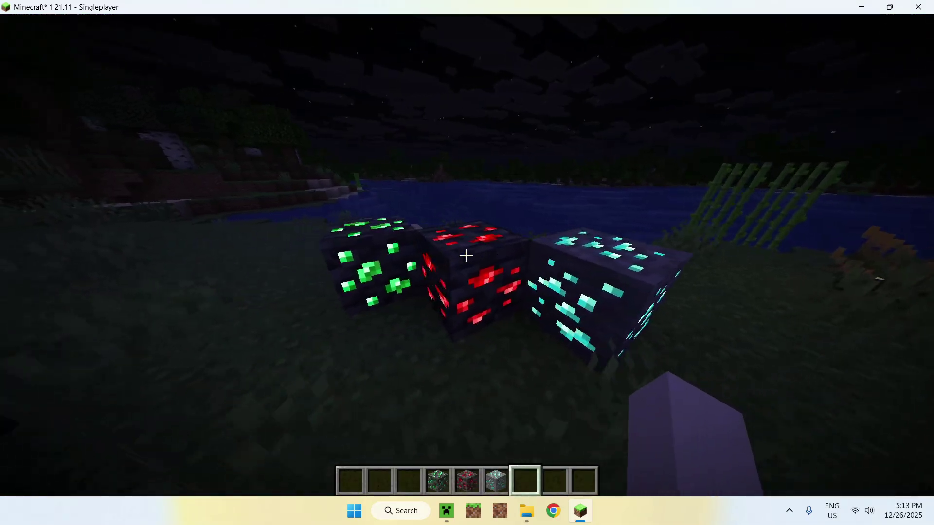
{"action": "key", "text": "s"}
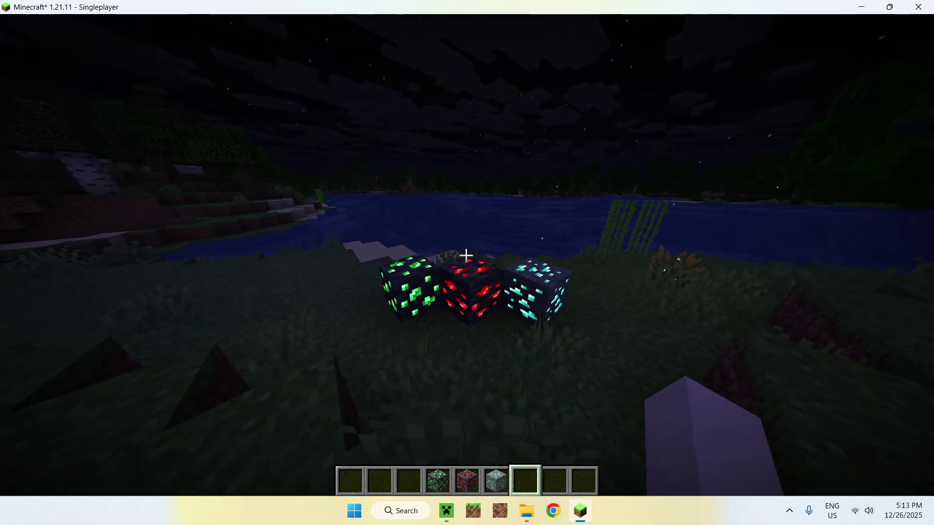
{"action": "key", "text": "d"}
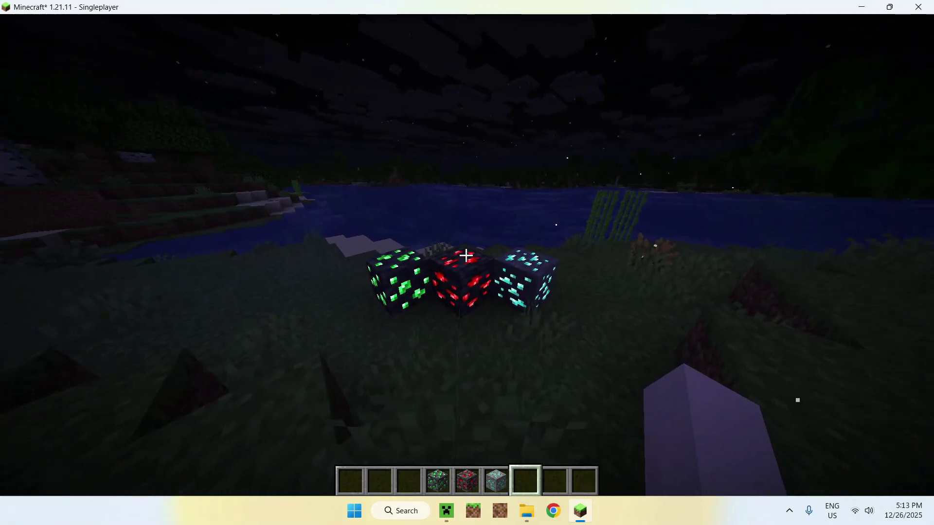
{"action": "key", "text": "w"}
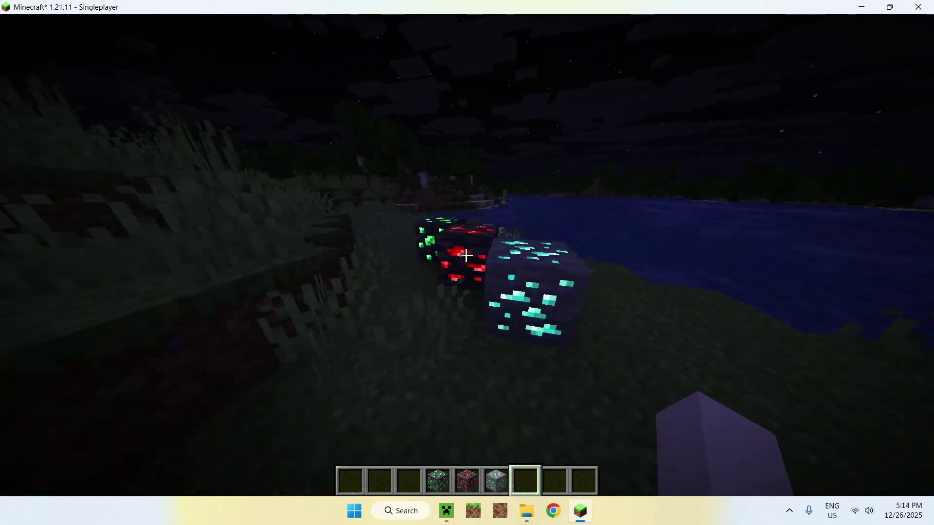
{"action": "mouse_move", "coordinate": [466, 255]}
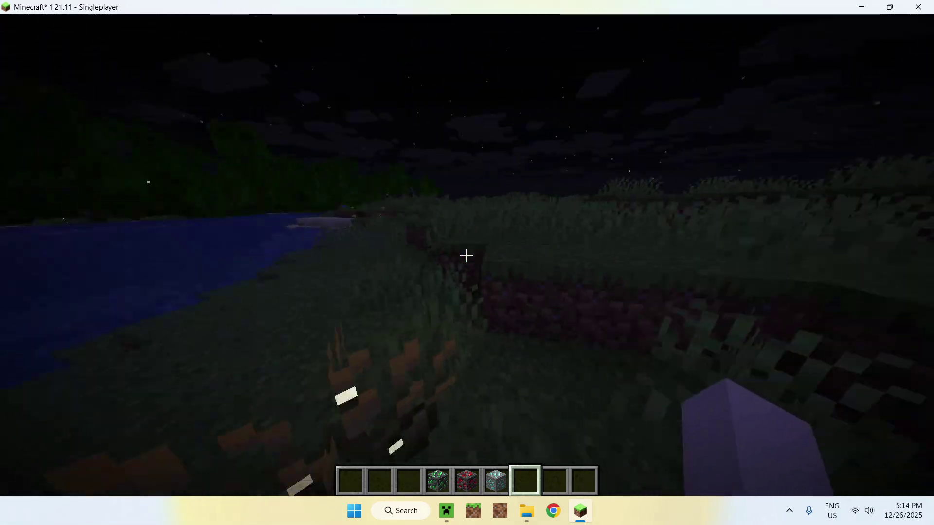
{"action": "key", "text": "w"}
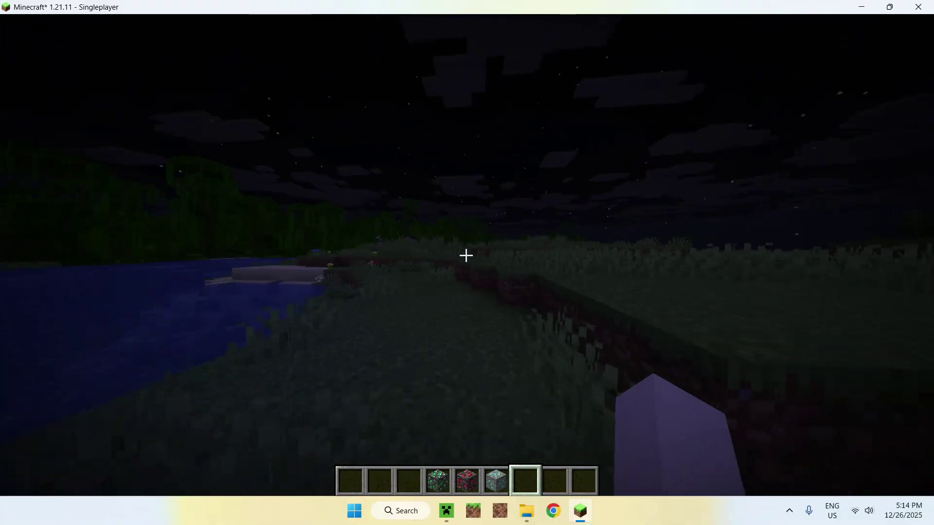
{"action": "key", "text": "F5"}
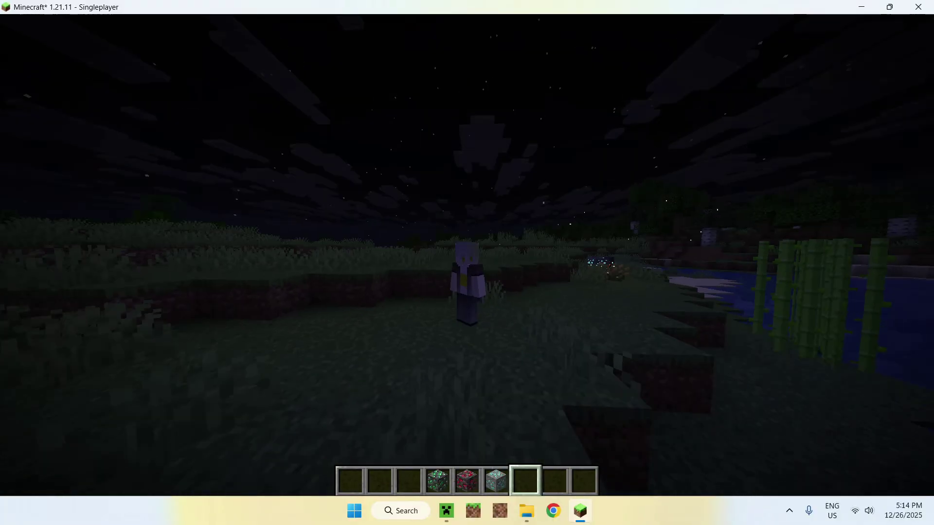